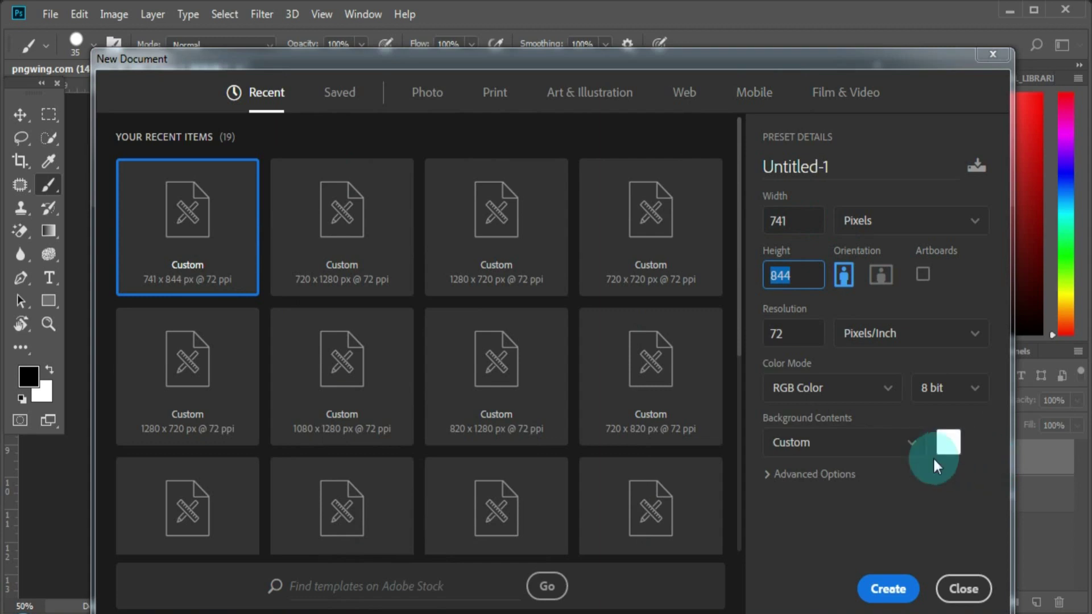
Create a 741 × 844 px, 72 ppi white RGB document and add a black letter S in Bodoni Bk BT near the upper middle.
{"action": "left_click", "coordinate": [889, 588]}
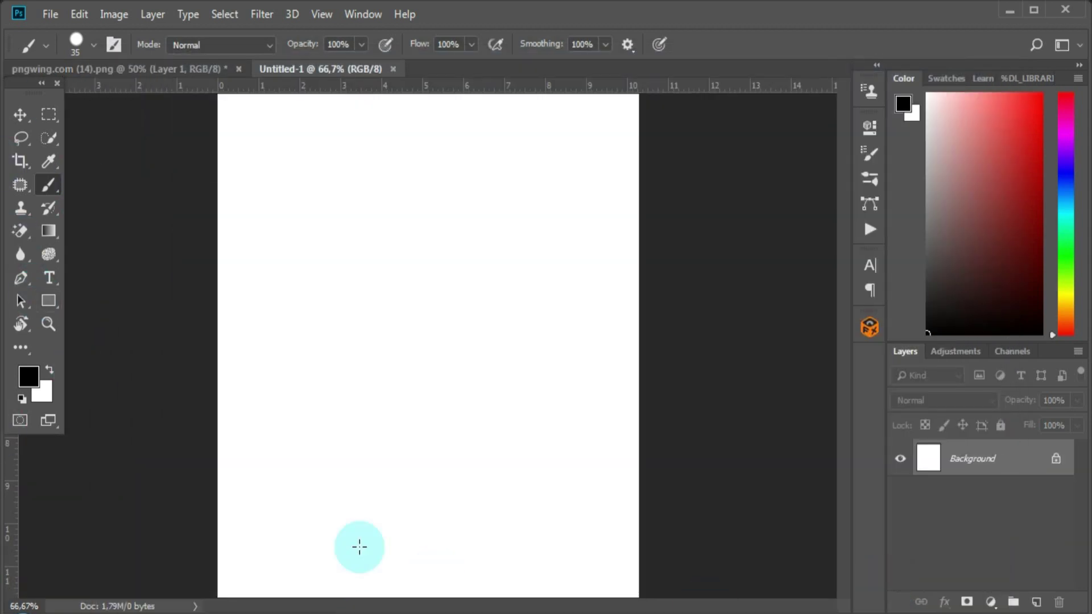
{"action": "left_click", "coordinate": [50, 278]}
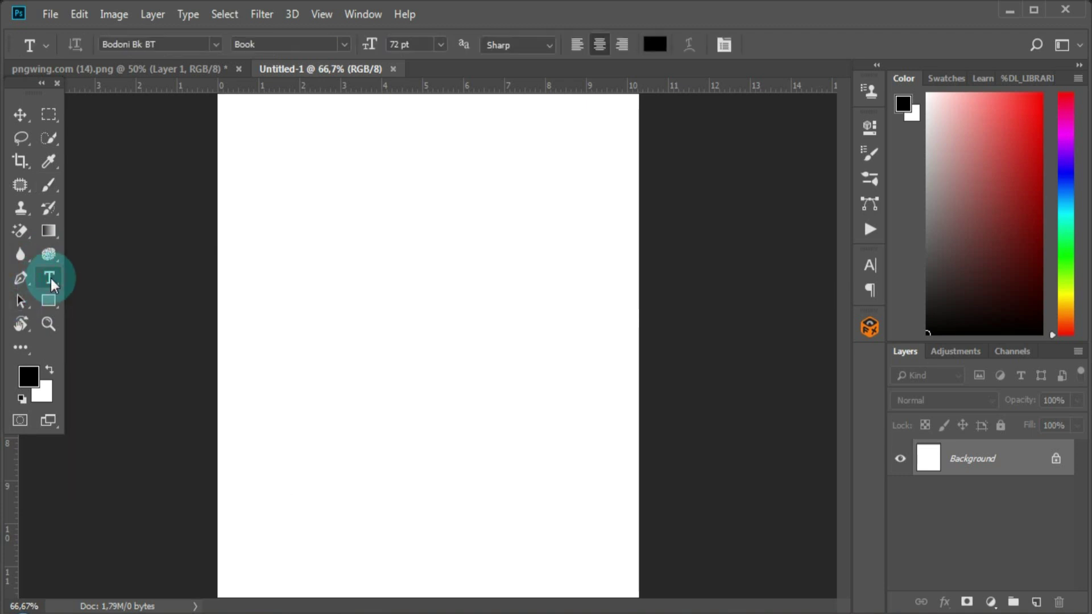
{"action": "left_click", "coordinate": [415, 241]}
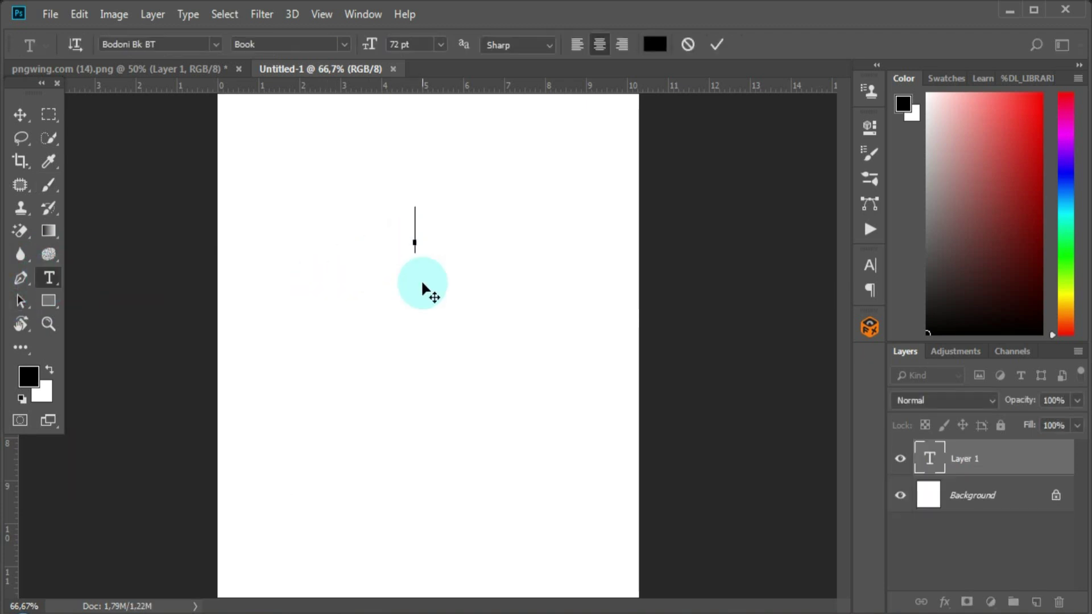
{"action": "type", "text": "S"}
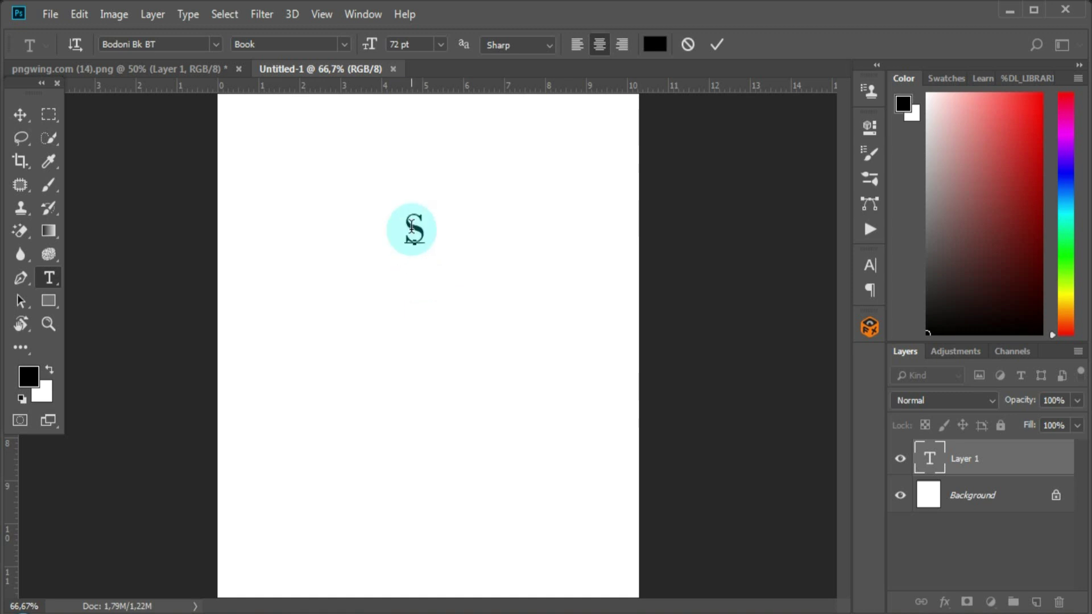
{"action": "key", "text": "ctrl+t"}
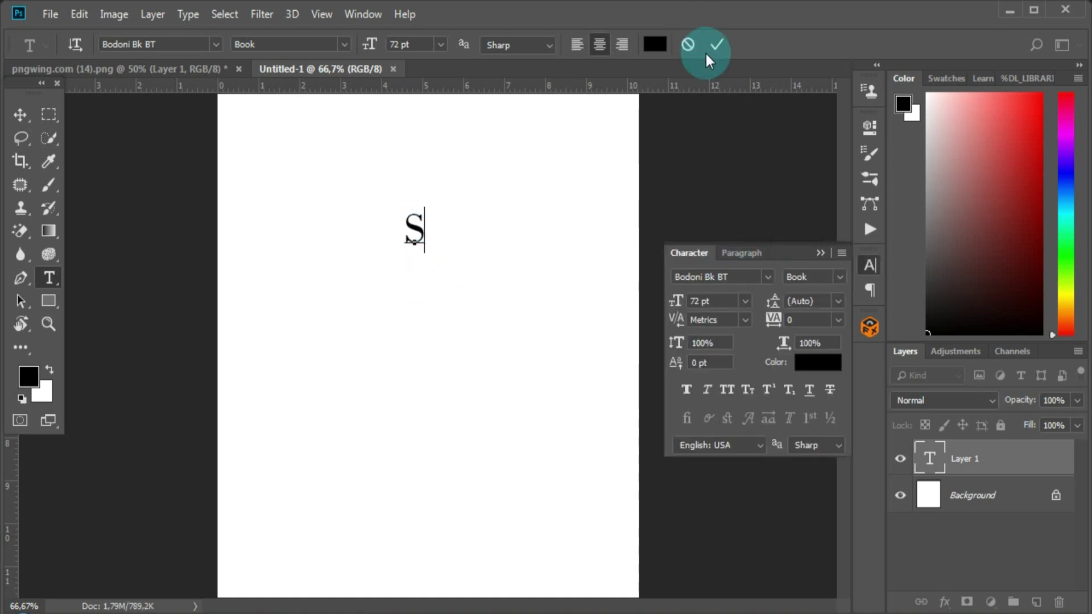
{"action": "left_click", "coordinate": [714, 42]}
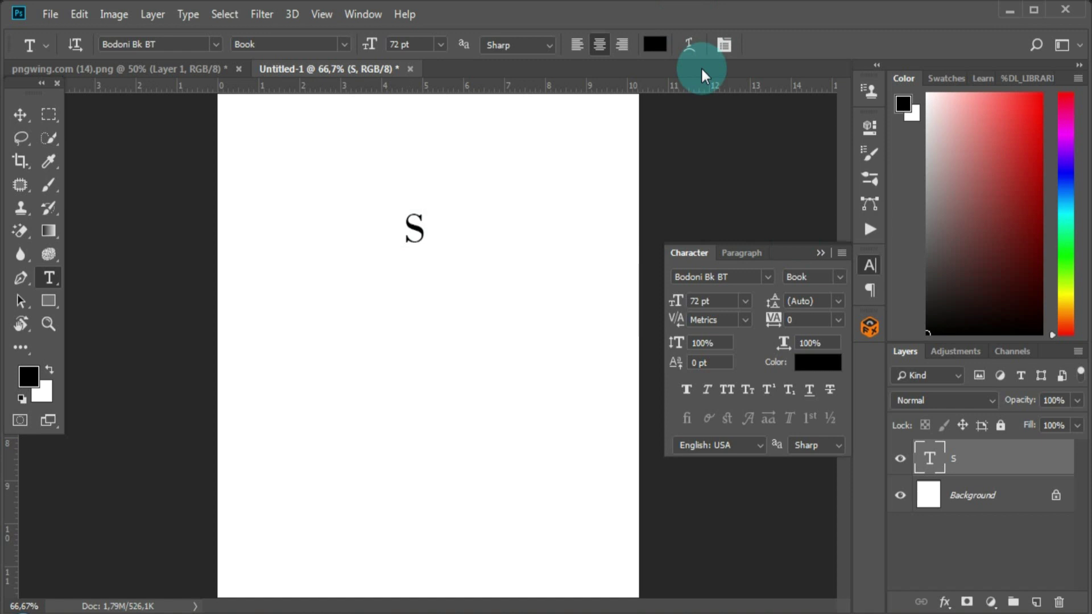
Enlarge the letter S to about 994% width and 801% height so it fills the upper part of the page.
{"action": "key", "text": "ctrl+t"}
{"action": "left_click_drag", "start_coordinate": [404, 252], "coordinate": [495, 398]}
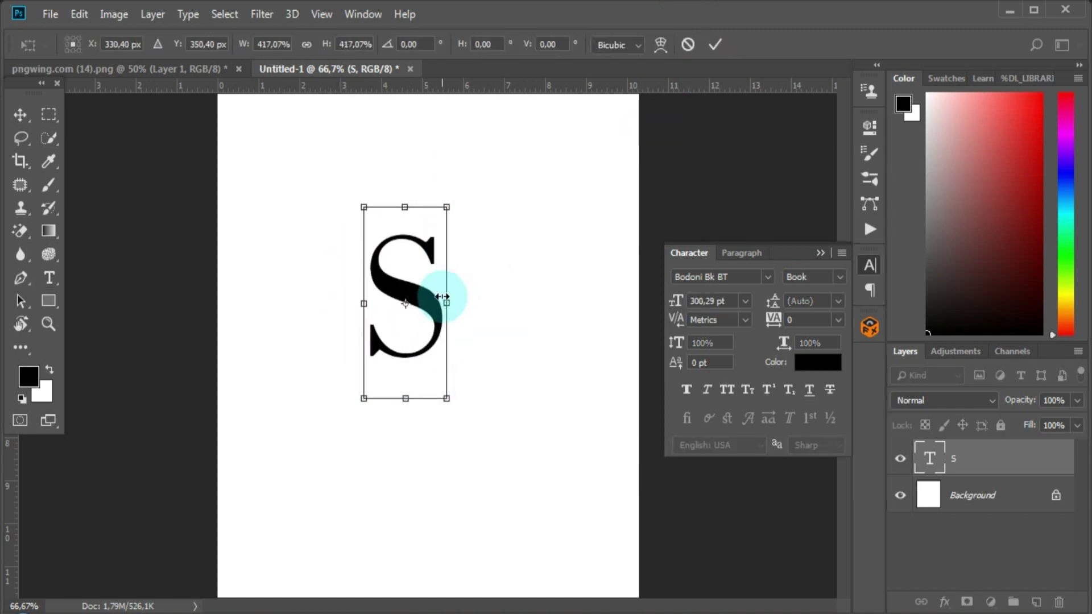
{"action": "left_click_drag", "start_coordinate": [447, 303], "coordinate": [496, 300]}
{"action": "left_click_drag", "start_coordinate": [430, 207], "coordinate": [427, 112]}
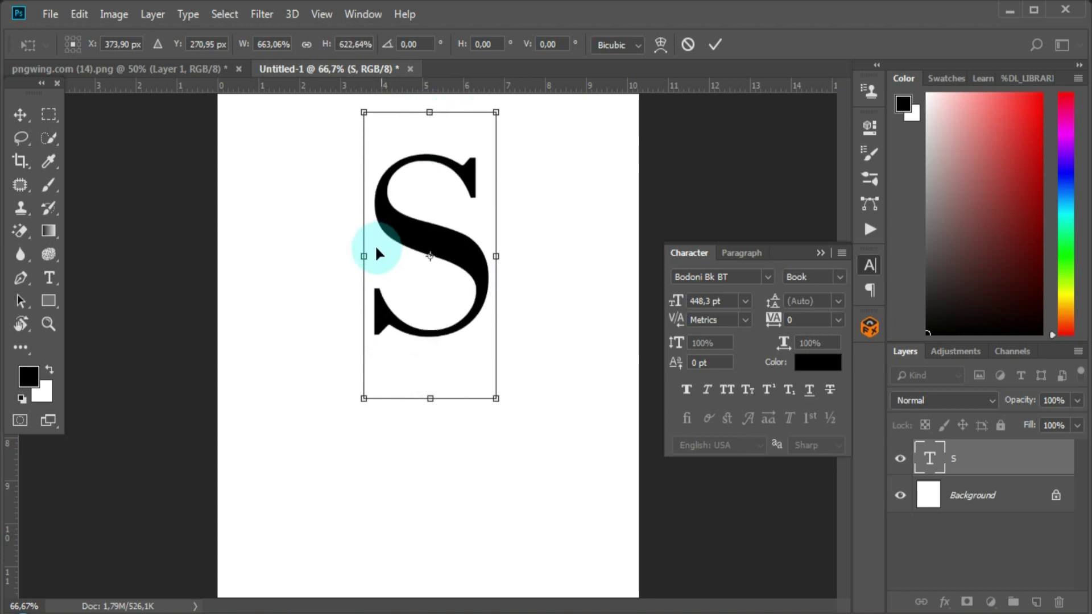
{"action": "left_click_drag", "start_coordinate": [364, 254], "coordinate": [325, 256]}
{"action": "left_click_drag", "start_coordinate": [409, 412], "coordinate": [408, 469]}
{"action": "left_click_drag", "start_coordinate": [414, 124], "coordinate": [412, 94]}
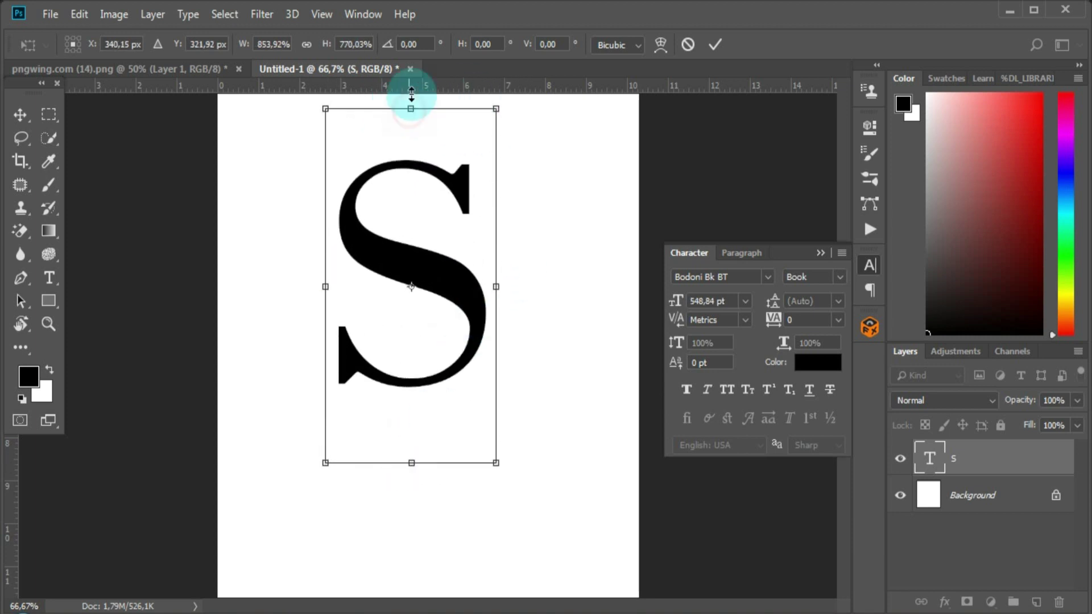
{"action": "left_click_drag", "start_coordinate": [497, 276], "coordinate": [522, 276]}
{"action": "left_click", "coordinate": [716, 45]}
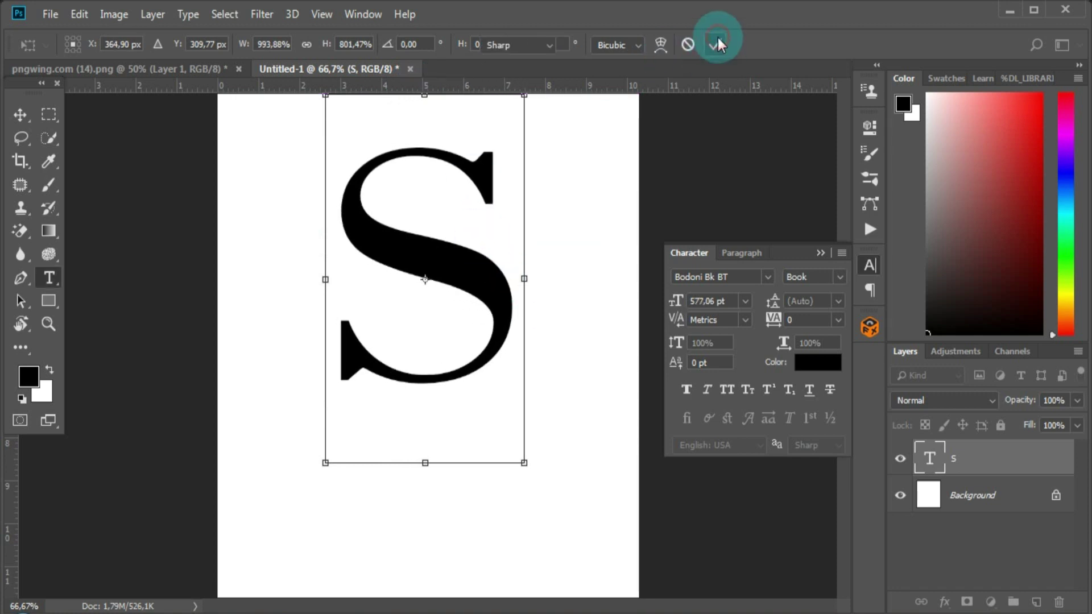
{"action": "left_click", "coordinate": [822, 253]}
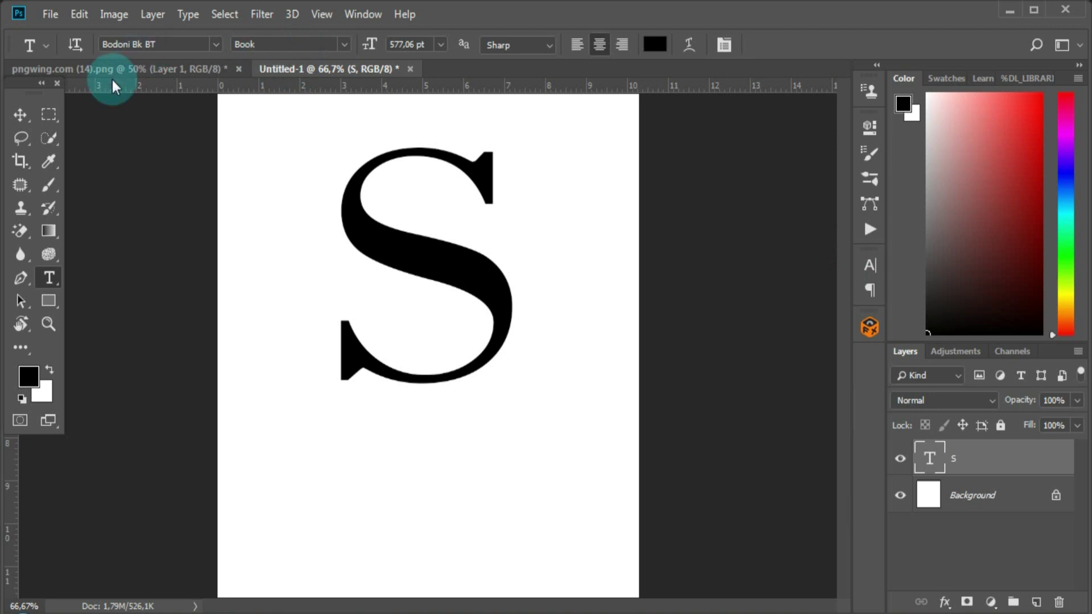
Bring the dancer cutout from pngwing.com (14).png into the Untitled-1 document, placing it over the letter S.
{"action": "left_click", "coordinate": [132, 67]}
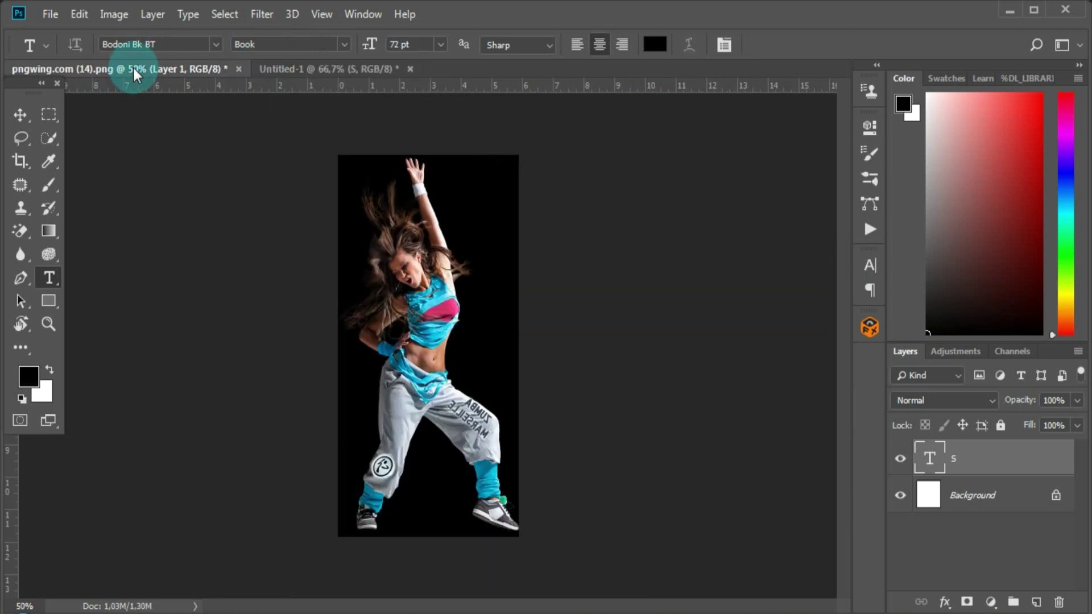
{"action": "left_click", "coordinate": [20, 117]}
{"action": "left_click_drag", "start_coordinate": [412, 343], "coordinate": [431, 311]}
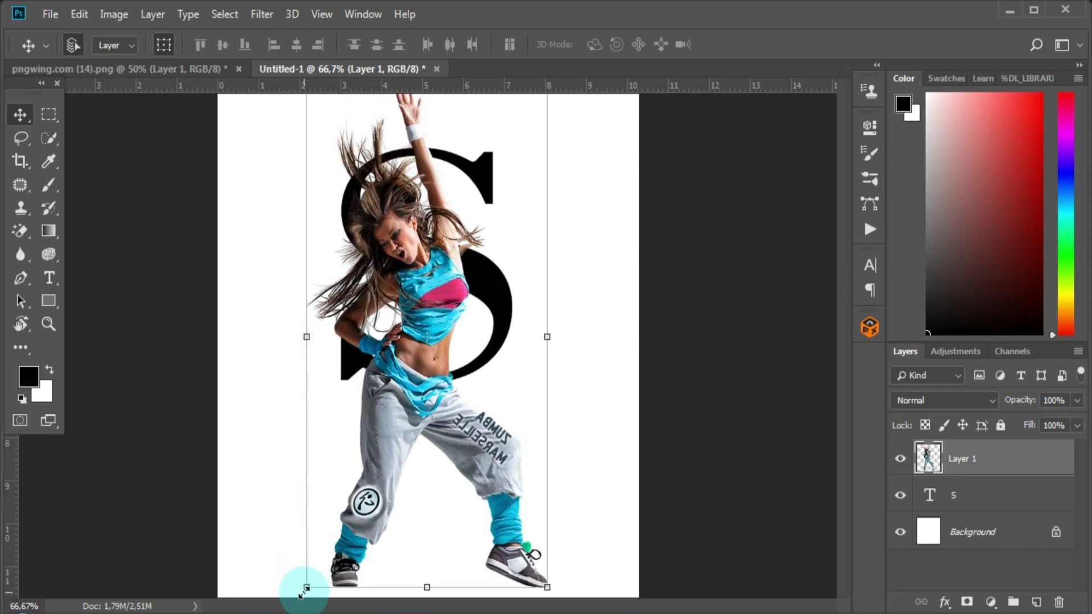
Scale the dancer down to about 66% and position her over the S with her feet on its lower curve.
{"action": "left_click_drag", "start_coordinate": [304, 590], "coordinate": [349, 383]}
{"action": "left_click_drag", "start_coordinate": [508, 334], "coordinate": [458, 294]}
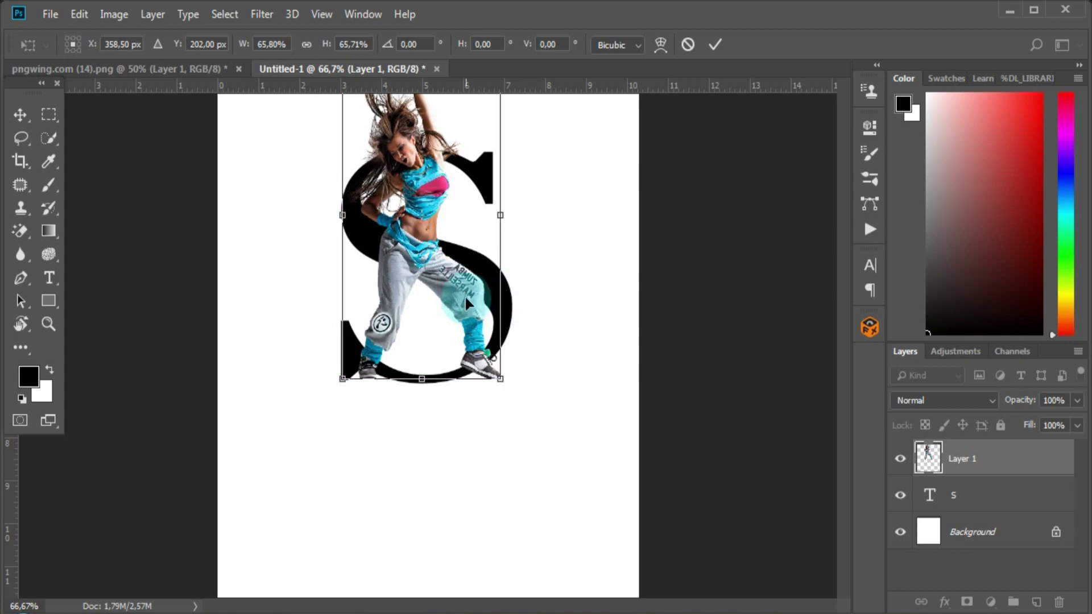
{"action": "left_click", "coordinate": [715, 45]}
Reduce the dancer further to about 91% width and 87% height so her raised hand fits within the page.
{"action": "key", "text": "ctrl+minus"}
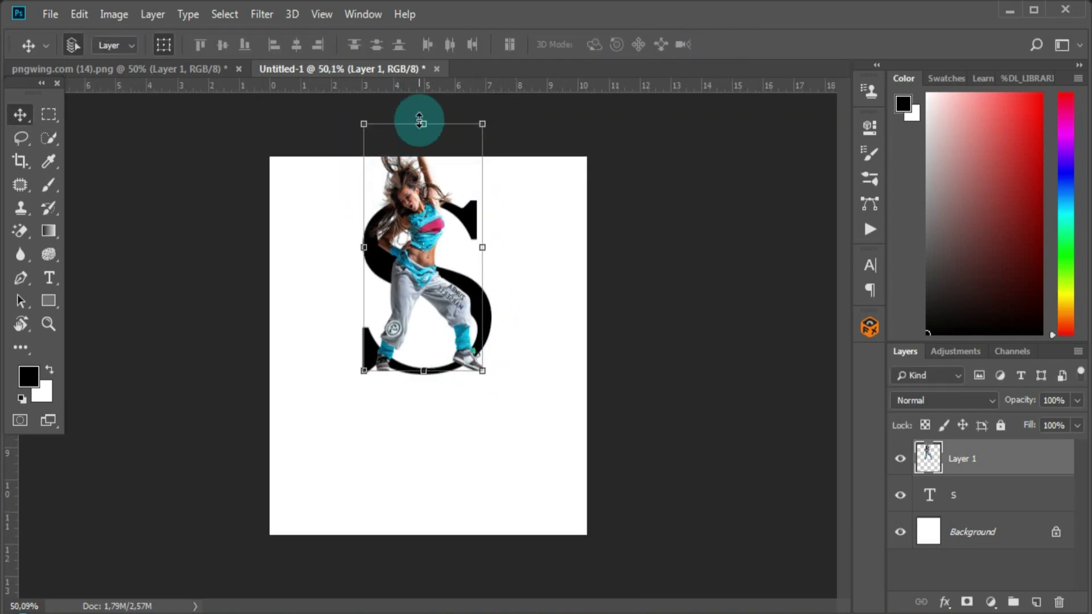
{"action": "left_click_drag", "start_coordinate": [421, 123], "coordinate": [424, 156]}
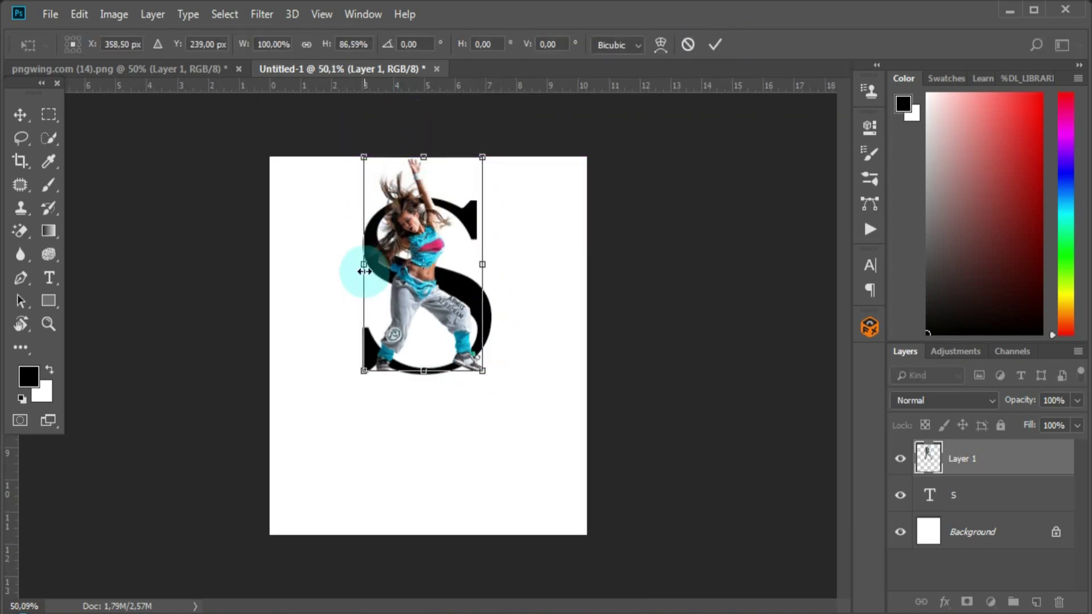
{"action": "left_click_drag", "start_coordinate": [364, 271], "coordinate": [375, 267]}
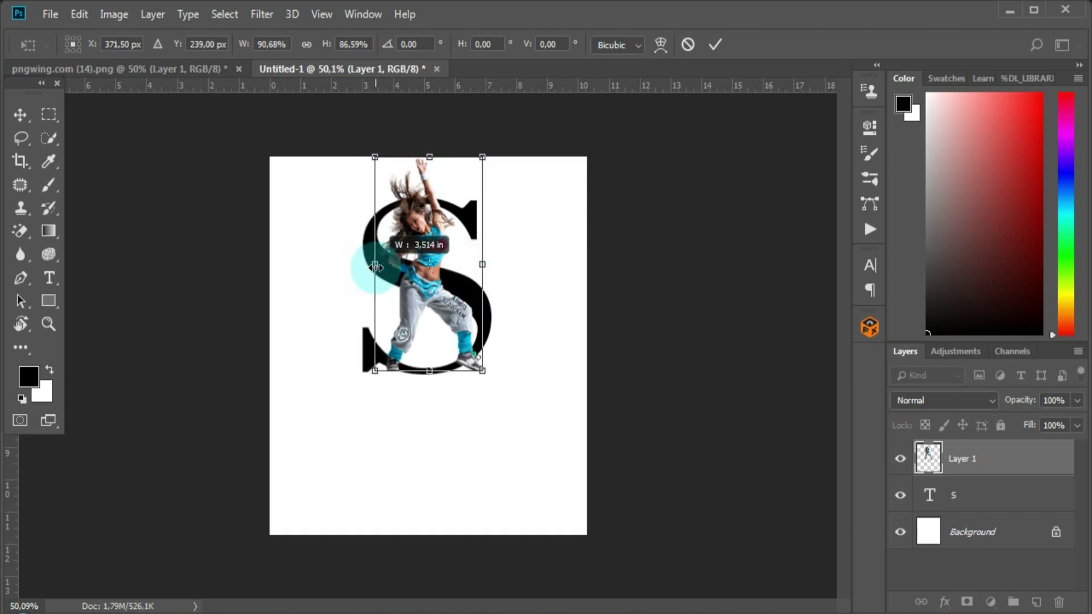
{"action": "left_click_drag", "start_coordinate": [429, 156], "coordinate": [434, 159]}
{"action": "left_click", "coordinate": [711, 48]}
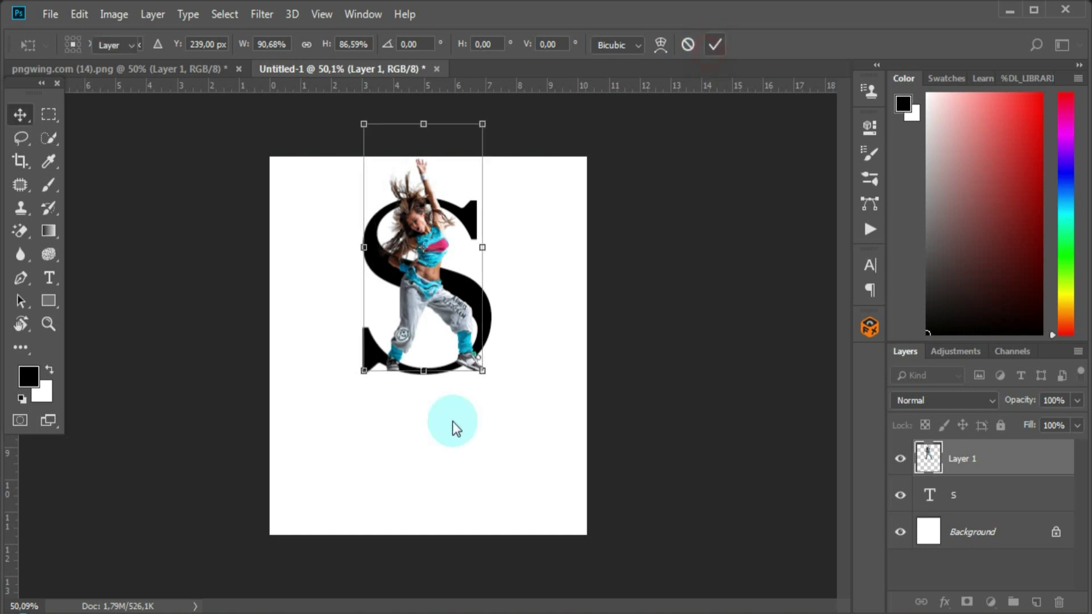
{"action": "key", "text": "ctrl+plus"}
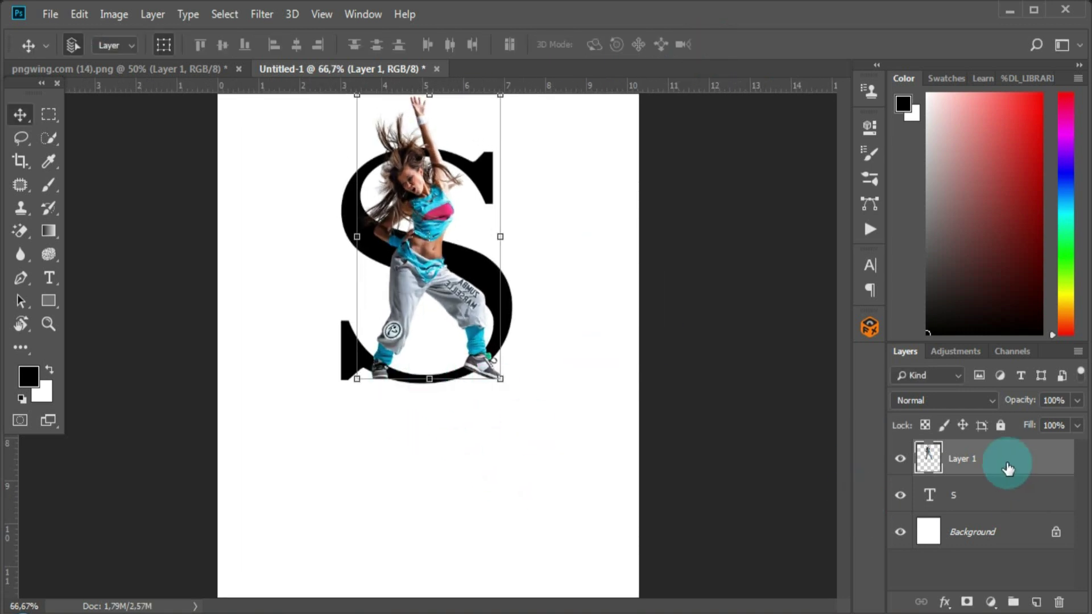
Select the pixels of the dancer layer and add a layer mask from that selection.
{"action": "right_click", "coordinate": [929, 463]}
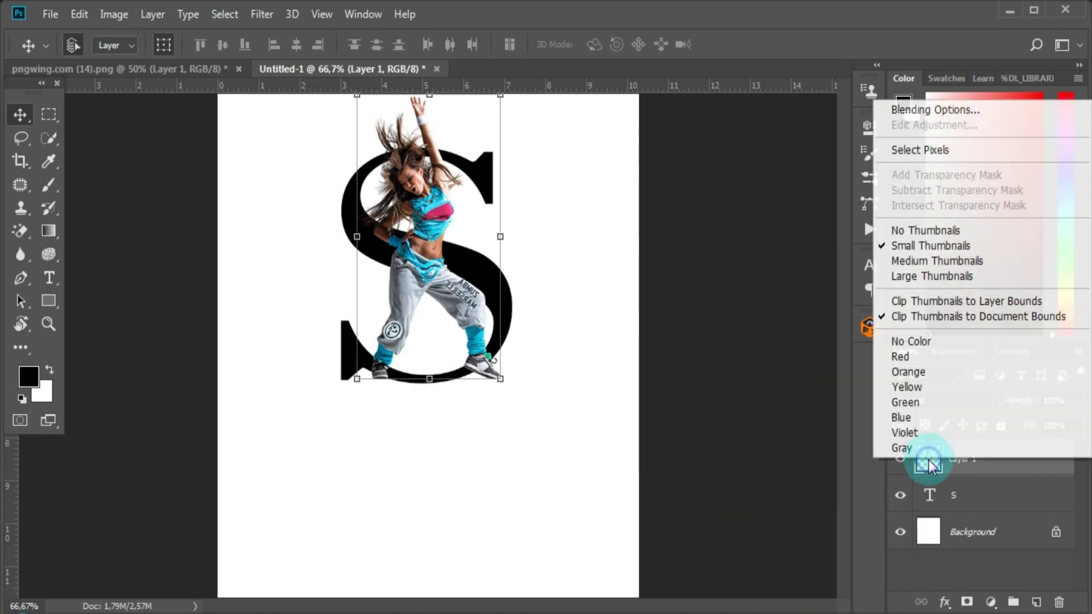
{"action": "left_click", "coordinate": [911, 152]}
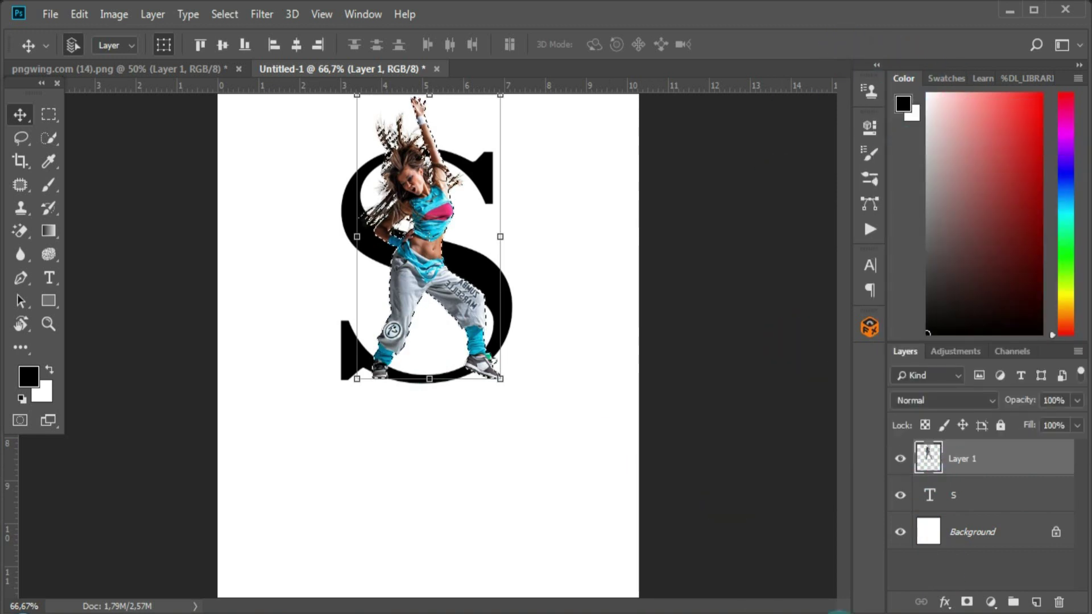
{"action": "left_click", "coordinate": [968, 602]}
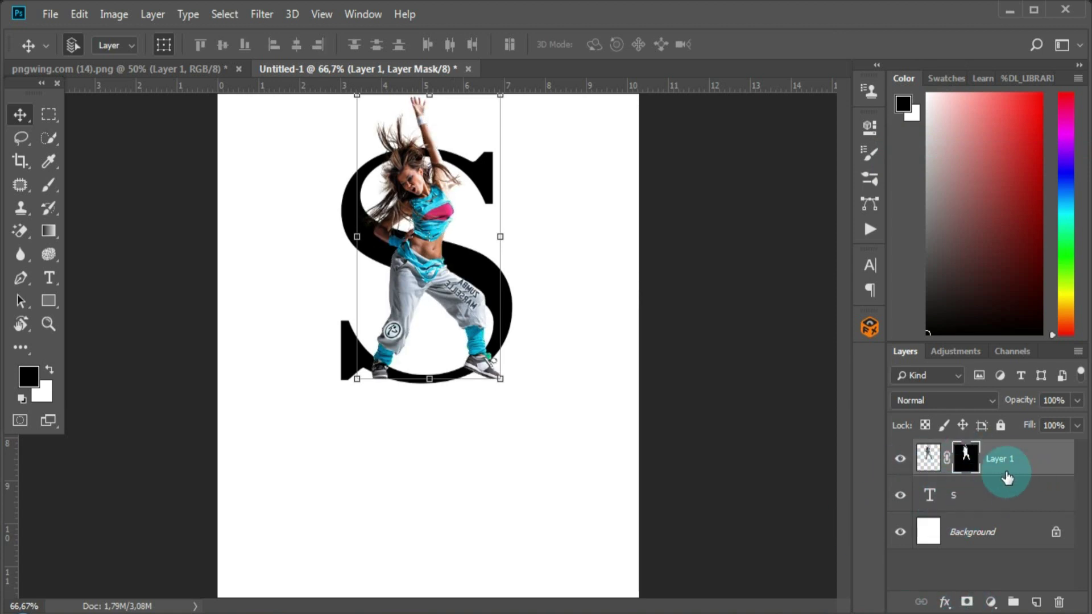
Move the dancer layer beneath the S text layer and return it to the top of the layer stack.
{"action": "left_click_drag", "start_coordinate": [1007, 478], "coordinate": [1007, 509]}
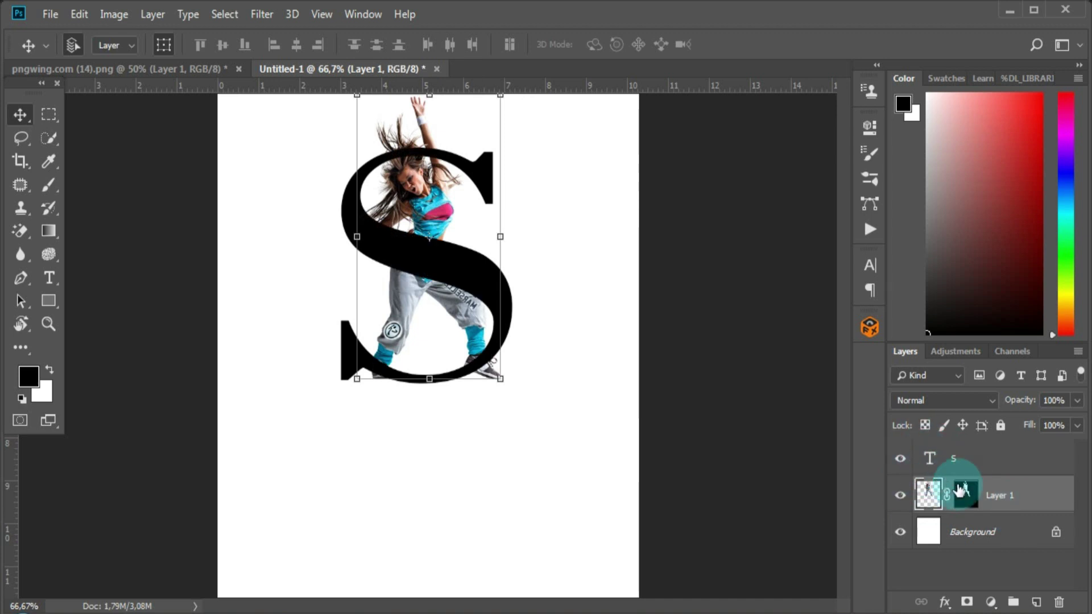
{"action": "left_click_drag", "start_coordinate": [999, 485], "coordinate": [996, 452]}
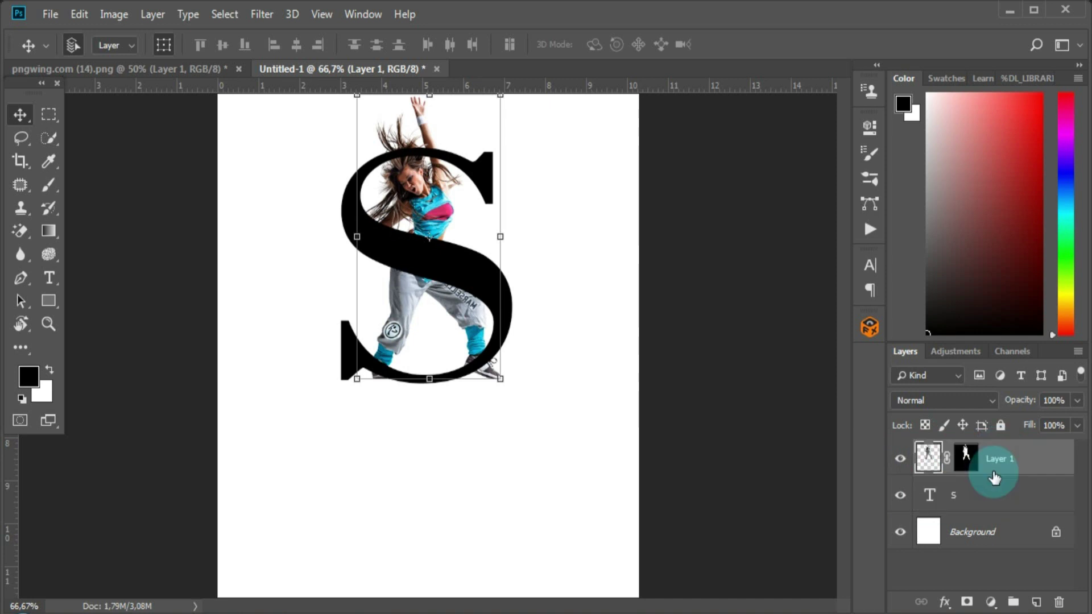
Load the pixels of the S text layer as a selection.
{"action": "left_click", "coordinate": [931, 498]}
{"action": "right_click", "coordinate": [934, 500]}
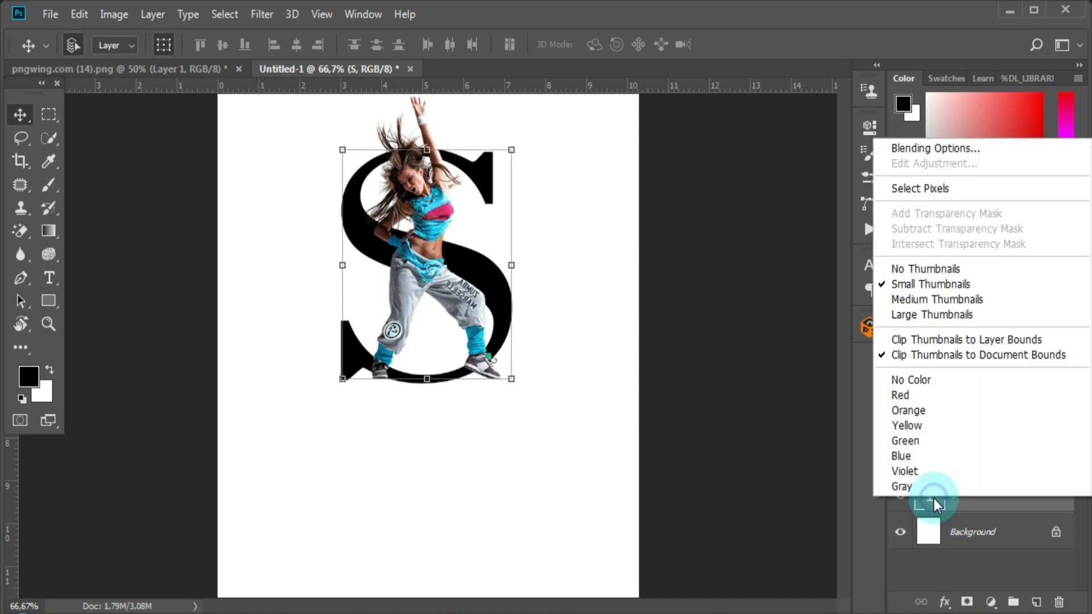
{"action": "left_click", "coordinate": [906, 188]}
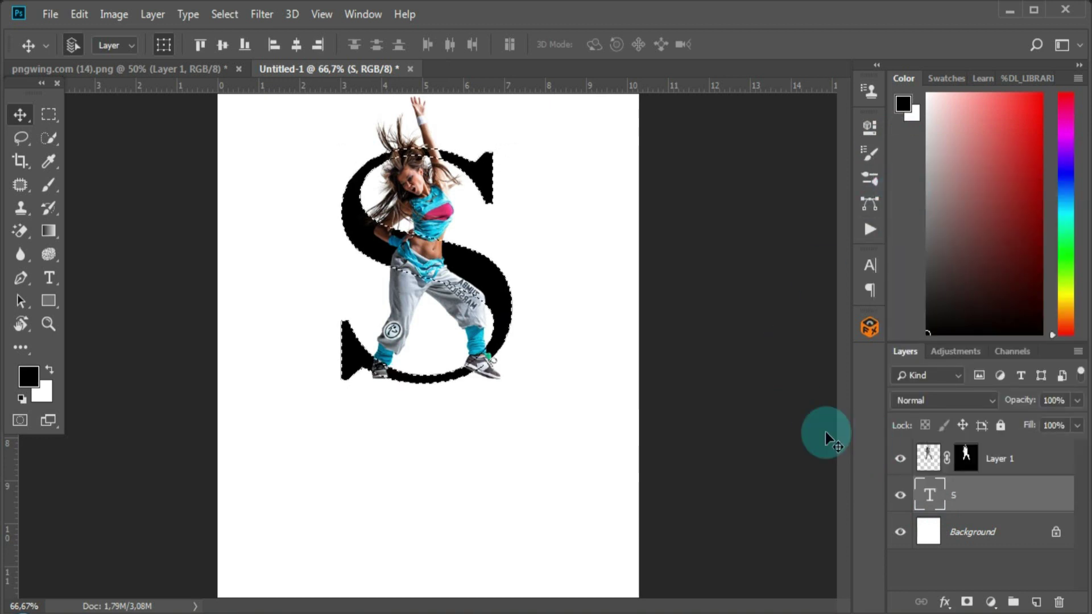
Paint the dancer's layer mask with a 35 px black brush inside the selection, hiding her waist and hips behind the S's diagonal stroke.
{"action": "left_click", "coordinate": [45, 192]}
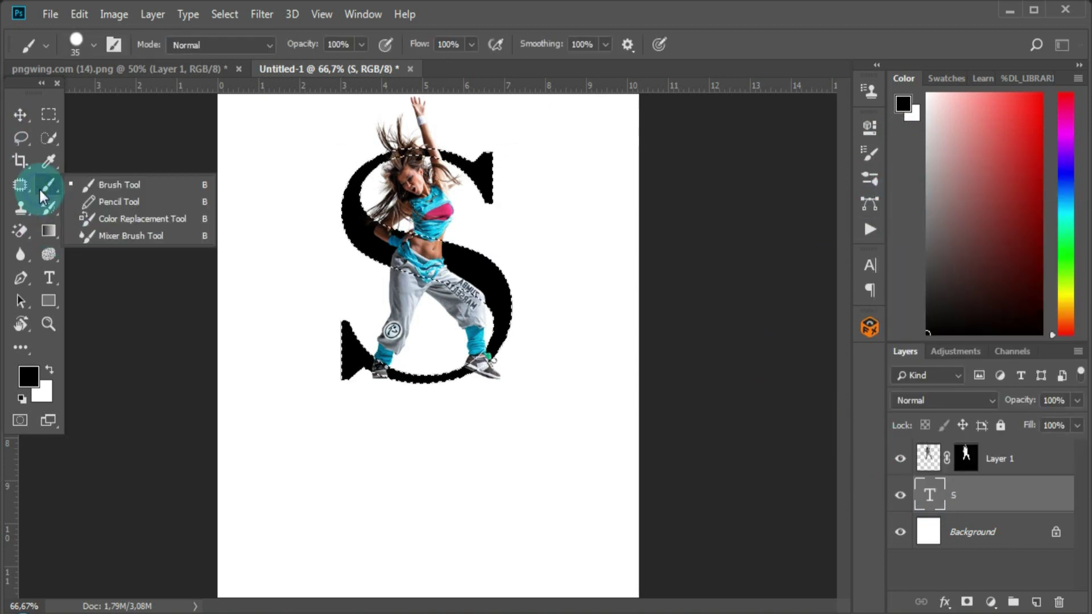
{"action": "left_click", "coordinate": [100, 189]}
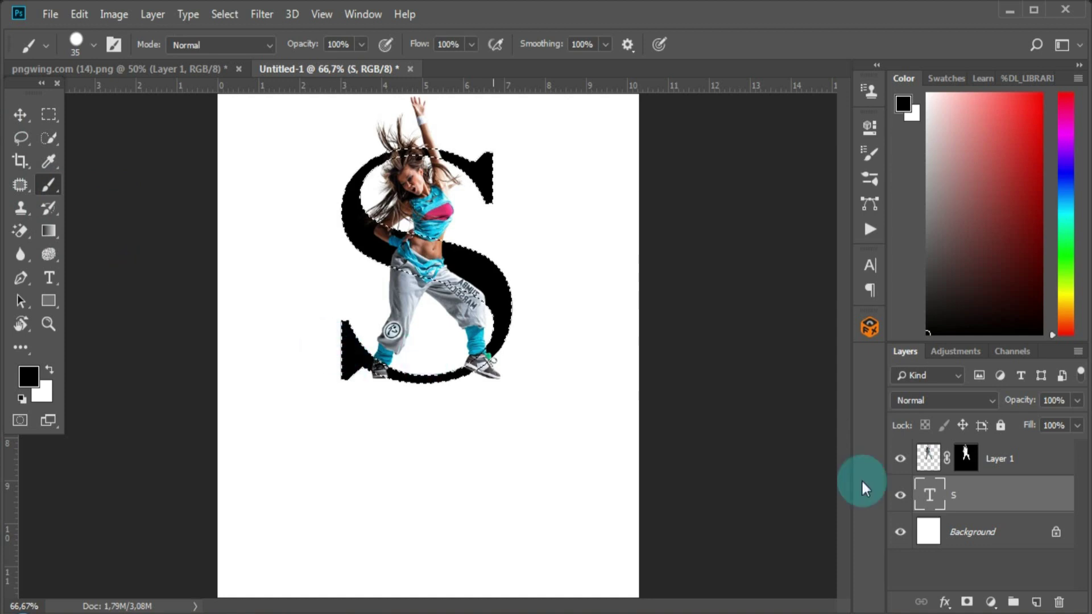
{"action": "left_click", "coordinate": [965, 461]}
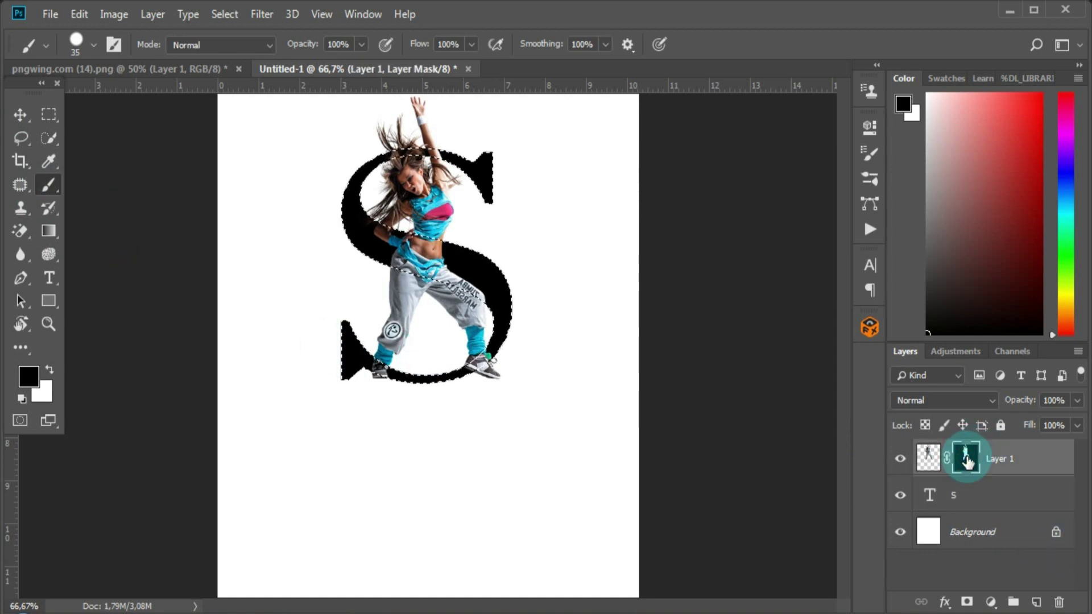
{"action": "left_click", "coordinate": [27, 382]}
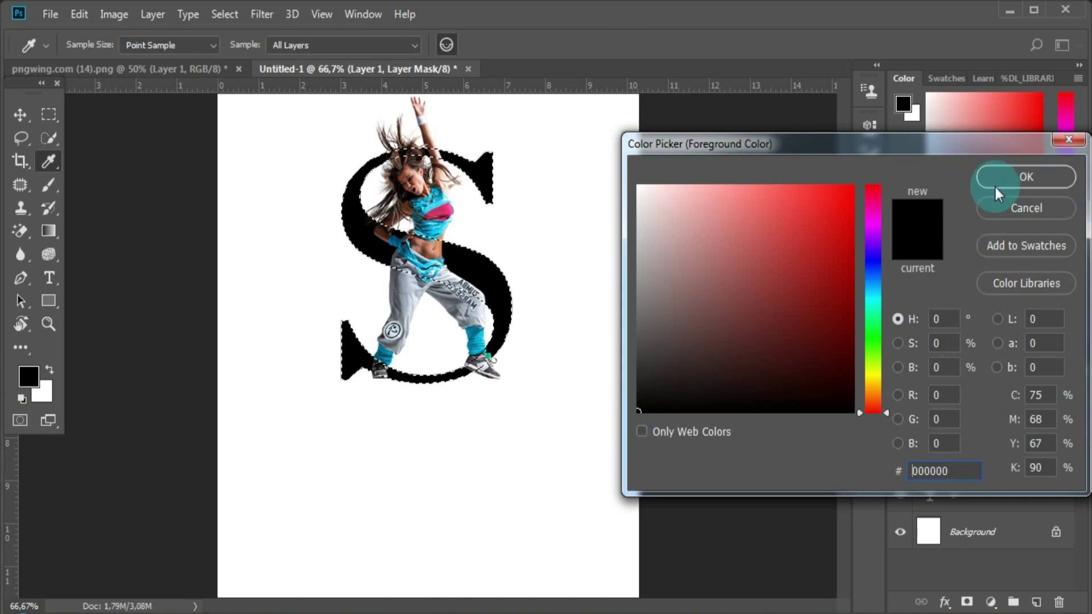
{"action": "left_click", "coordinate": [1019, 175]}
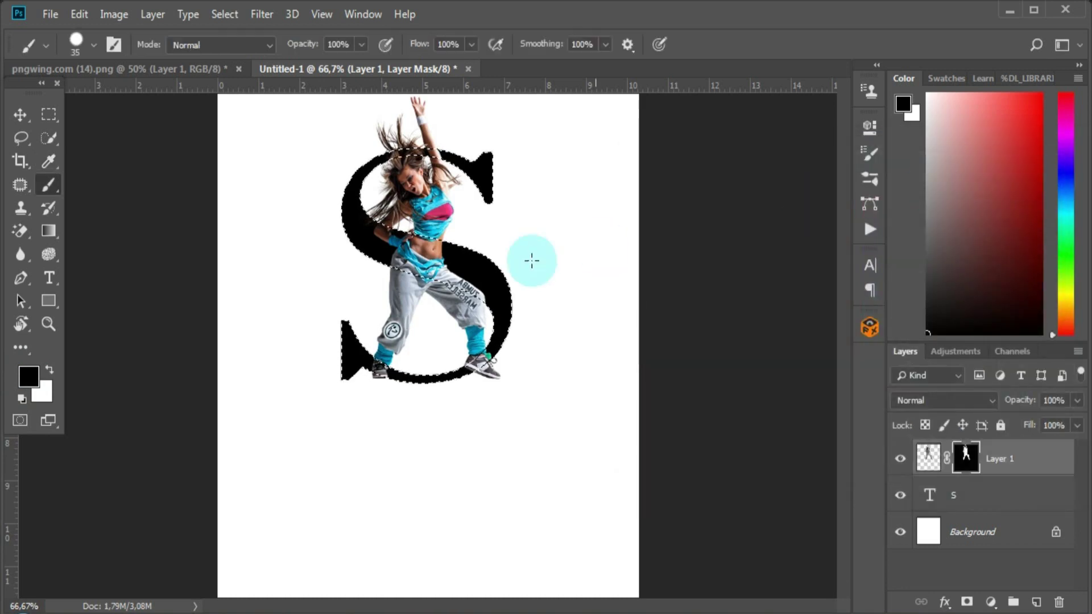
{"action": "scroll", "coordinate": [403, 237], "scroll_direction": "up", "scroll_amount": 3}
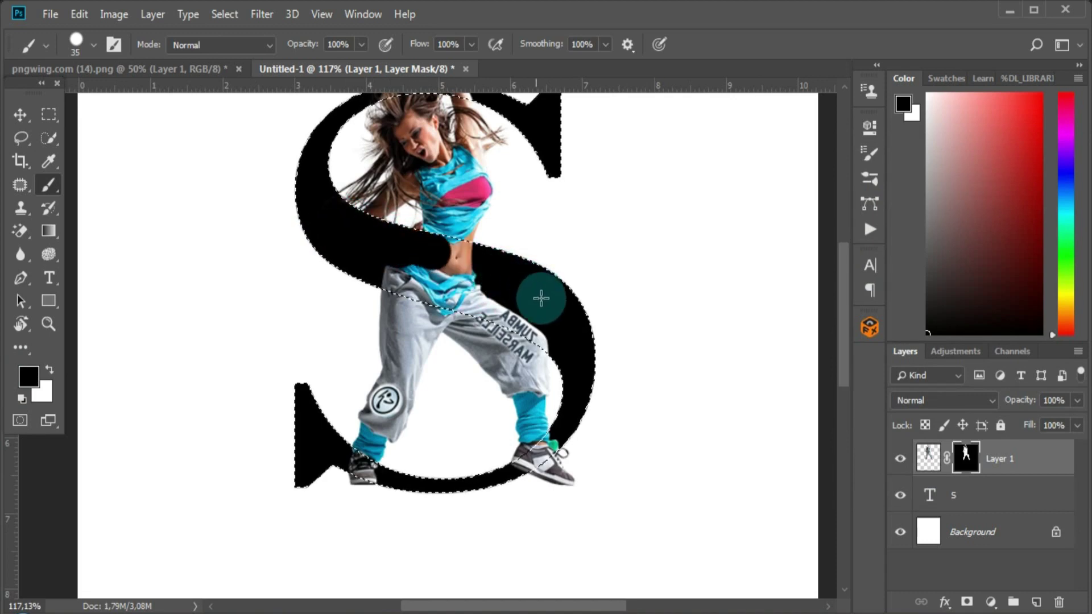
{"action": "mouse_move", "coordinate": [540, 298]}
{"action": "left_mouse_down"}
{"action": "mouse_move", "coordinate": [560, 356]}
{"action": "mouse_move", "coordinate": [456, 299]}
{"action": "mouse_move", "coordinate": [361, 278]}
{"action": "left_mouse_up"}
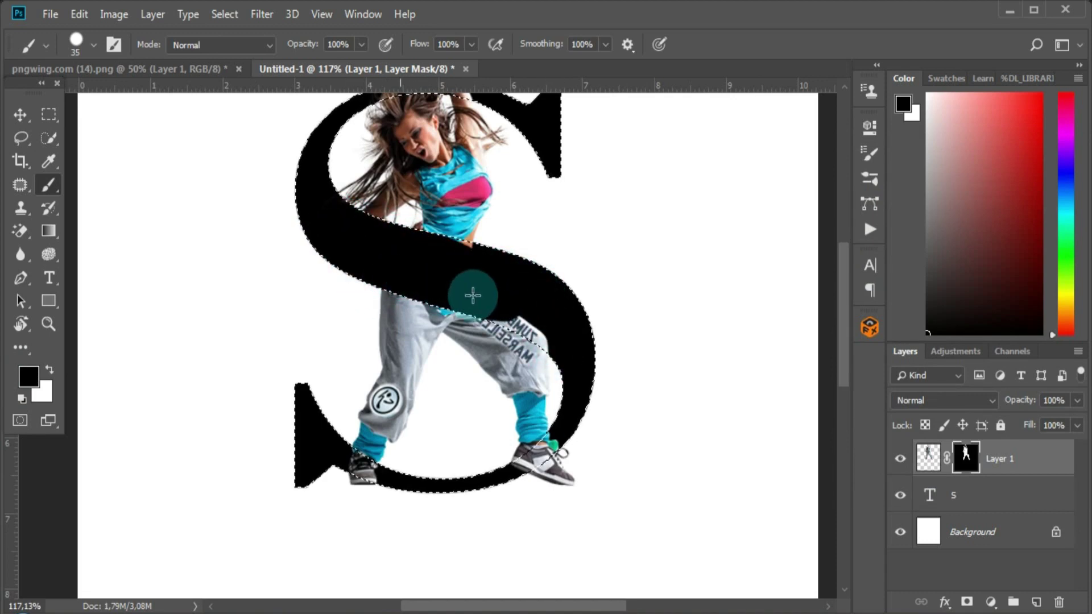
{"action": "left_click_drag", "start_coordinate": [501, 317], "coordinate": [510, 316]}
{"action": "left_click_drag", "start_coordinate": [553, 352], "coordinate": [544, 339]}
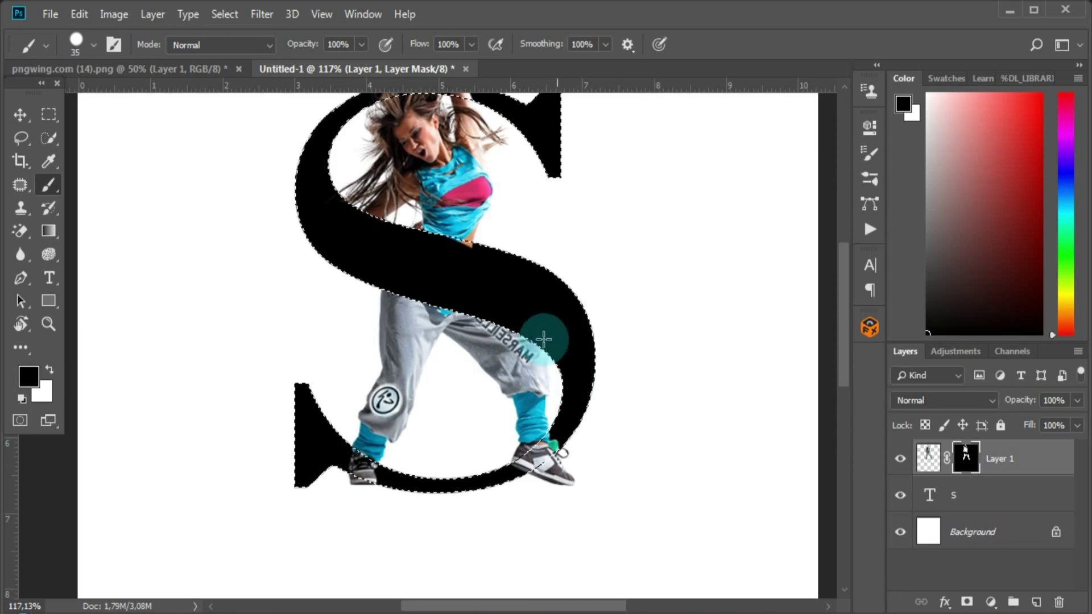
{"action": "left_click_drag", "start_coordinate": [431, 239], "coordinate": [424, 239]}
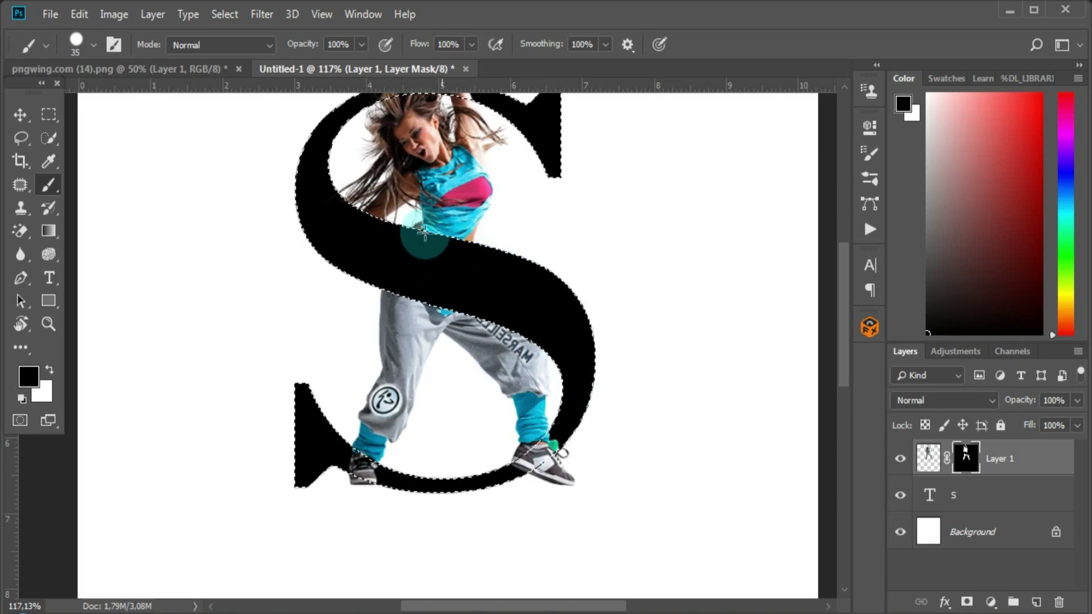
Paint black on the dancer's mask to hide the left shoe behind the S's lower curve, and clear the selection.
{"action": "left_click_drag", "start_coordinate": [339, 456], "coordinate": [415, 498]}
{"action": "scroll", "coordinate": [332, 407], "scroll_direction": "up", "scroll_amount": 6}
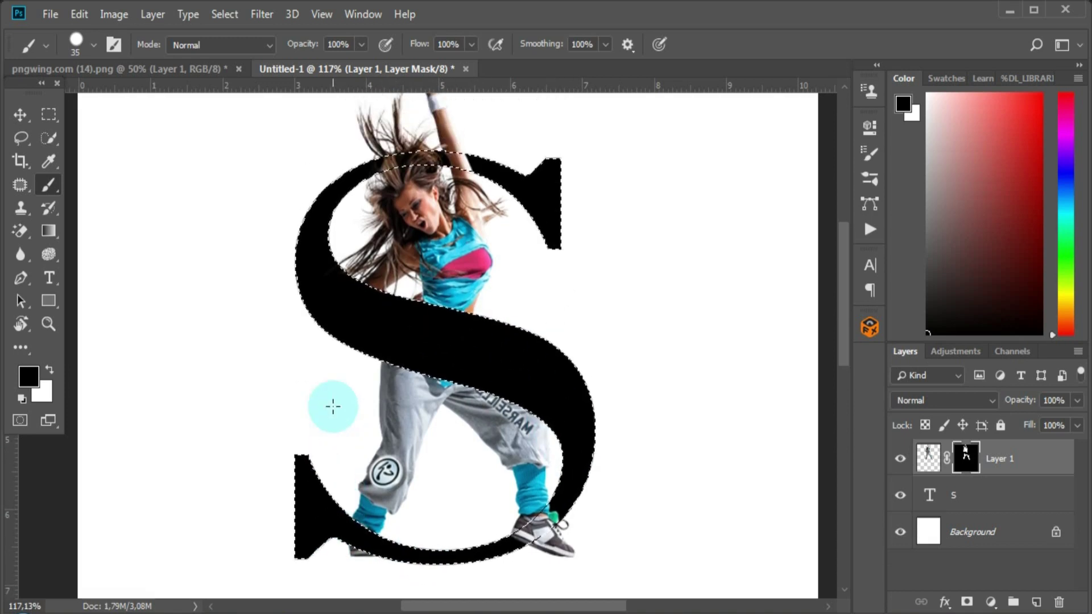
{"action": "scroll", "coordinate": [332, 406], "scroll_direction": "down", "scroll_amount": 5}
{"action": "scroll", "coordinate": [342, 393], "scroll_direction": "up", "scroll_amount": 2}
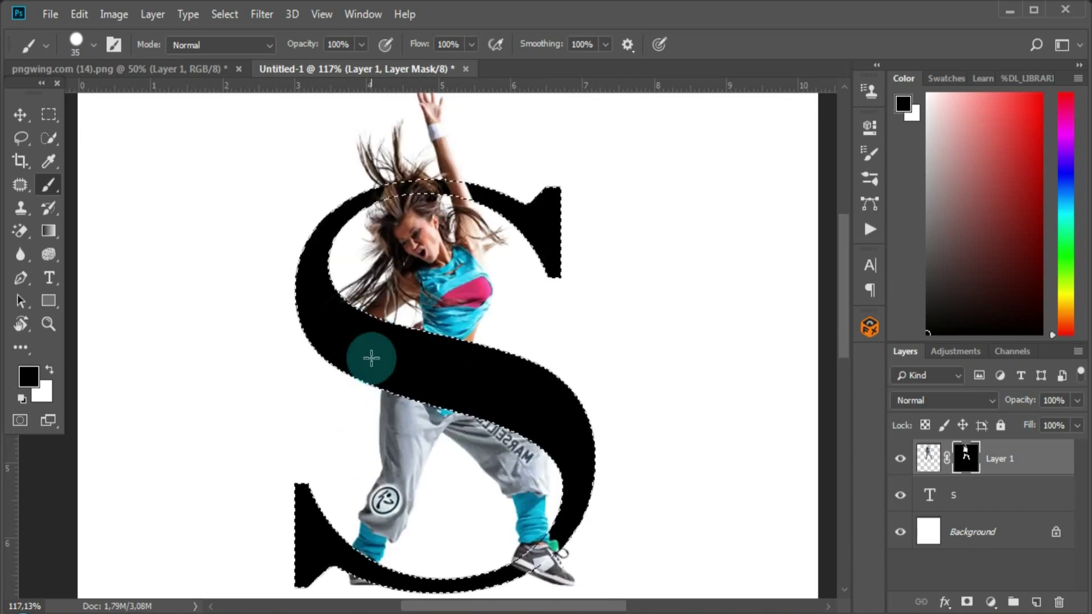
{"action": "scroll", "coordinate": [371, 359], "scroll_direction": "down", "scroll_amount": 4}
{"action": "scroll", "coordinate": [375, 350], "scroll_direction": "down", "scroll_amount": 1}
{"action": "scroll", "coordinate": [380, 346], "scroll_direction": "down", "scroll_amount": 2}
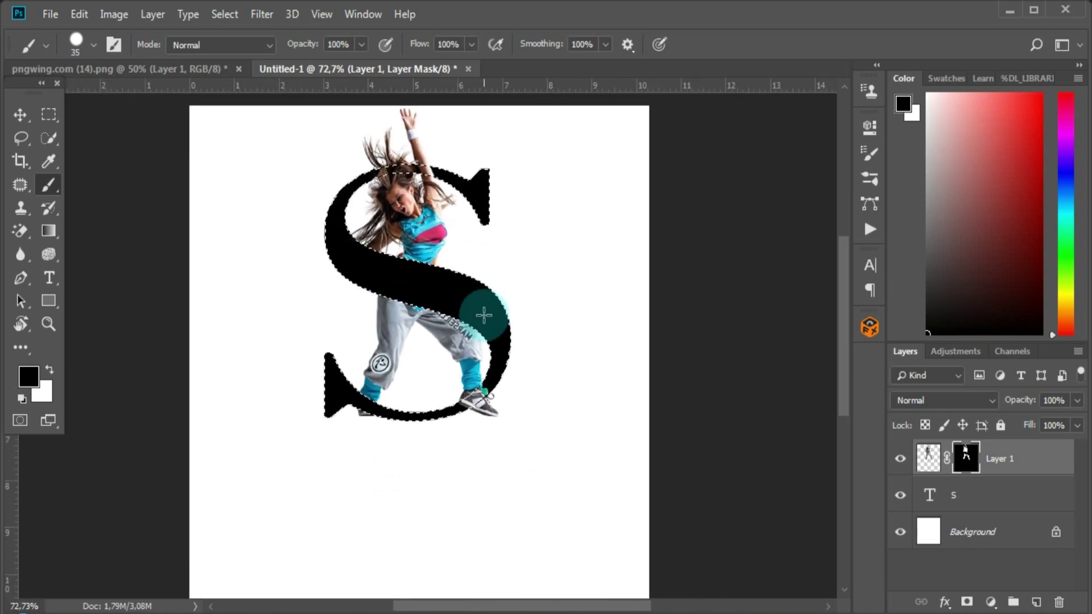
{"action": "key", "text": "ctrl+d"}
{"action": "scroll", "coordinate": [464, 286], "scroll_direction": "down", "scroll_amount": 1}
{"action": "scroll", "coordinate": [464, 285], "scroll_direction": "up", "scroll_amount": 2}
Add a Gradient Fill layer above the Background using the Cyanotype gradient preset.
{"action": "left_click", "coordinate": [929, 530]}
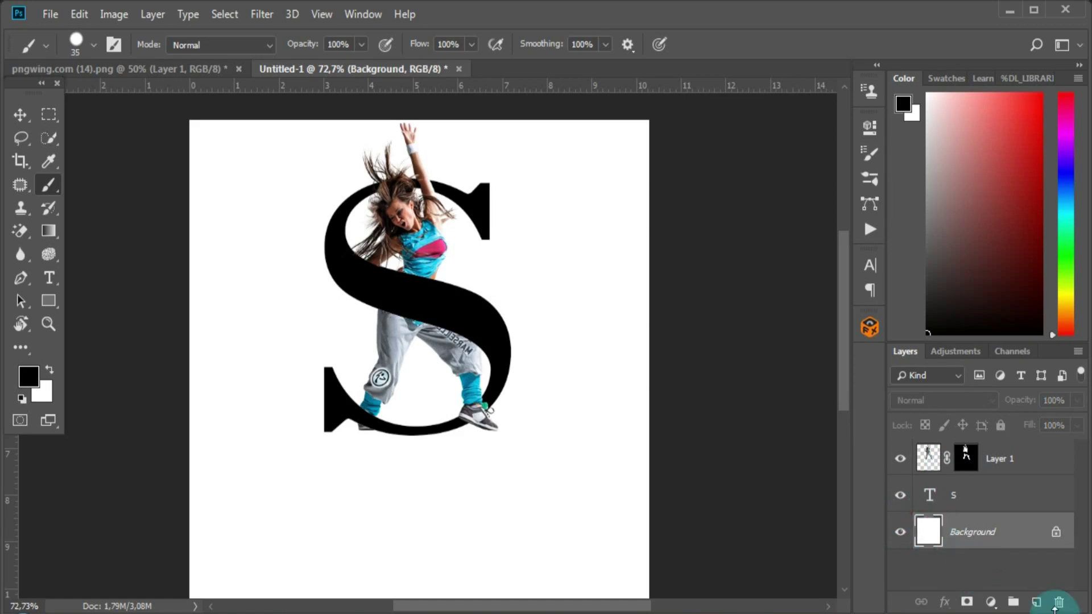
{"action": "left_click", "coordinate": [991, 602]}
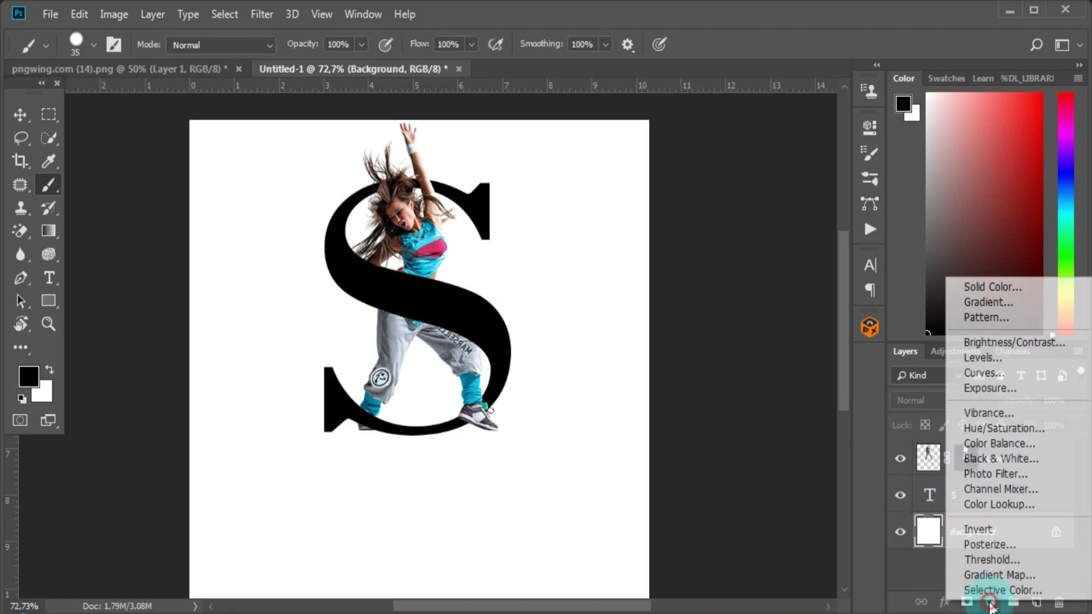
{"action": "left_click", "coordinate": [978, 302]}
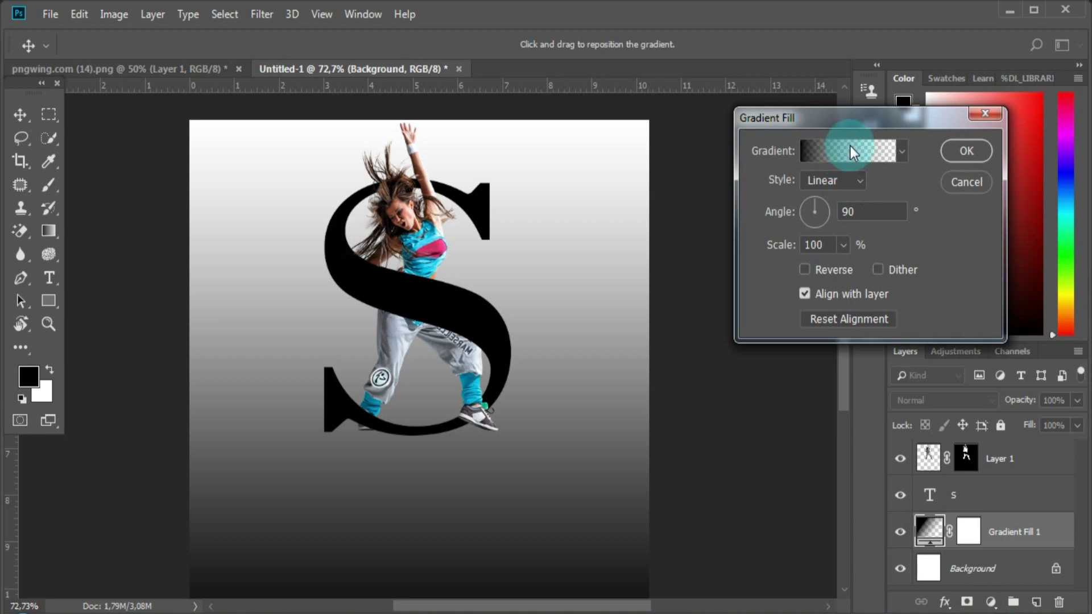
{"action": "left_click", "coordinate": [851, 146]}
{"action": "left_click", "coordinate": [742, 237]}
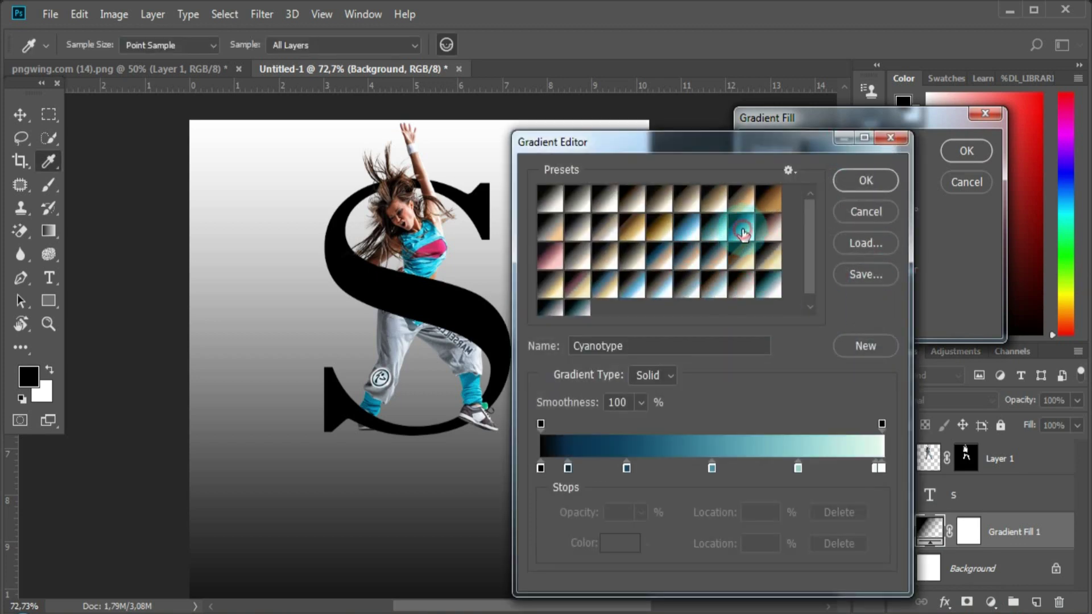
{"action": "left_click", "coordinate": [872, 182]}
Make the gradient fill radial and reversed with a 221% scale, and apply it.
{"action": "left_click", "coordinate": [828, 182]}
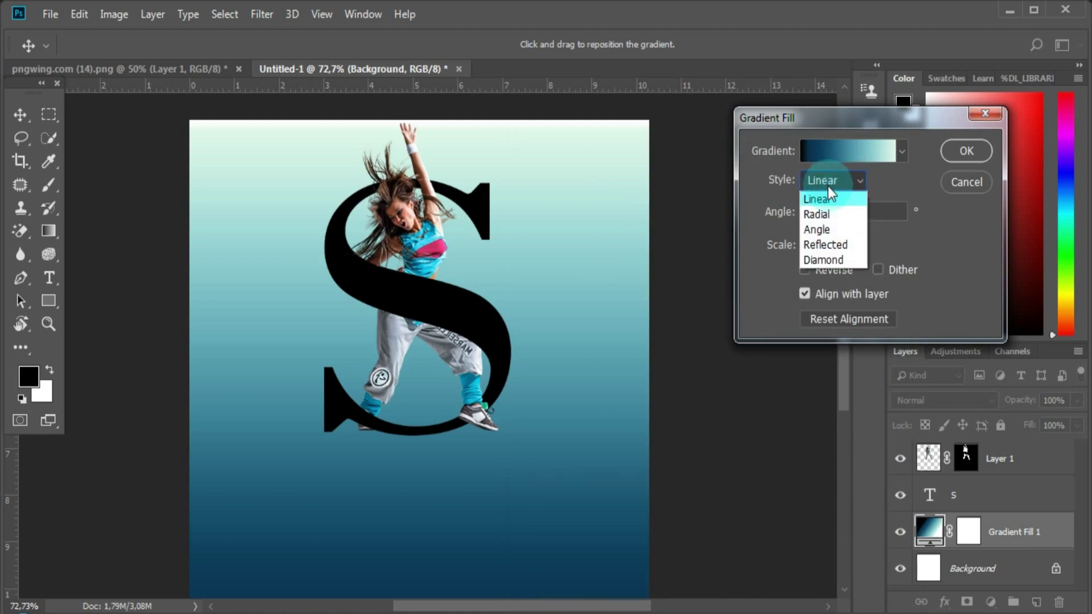
{"action": "left_click", "coordinate": [826, 215]}
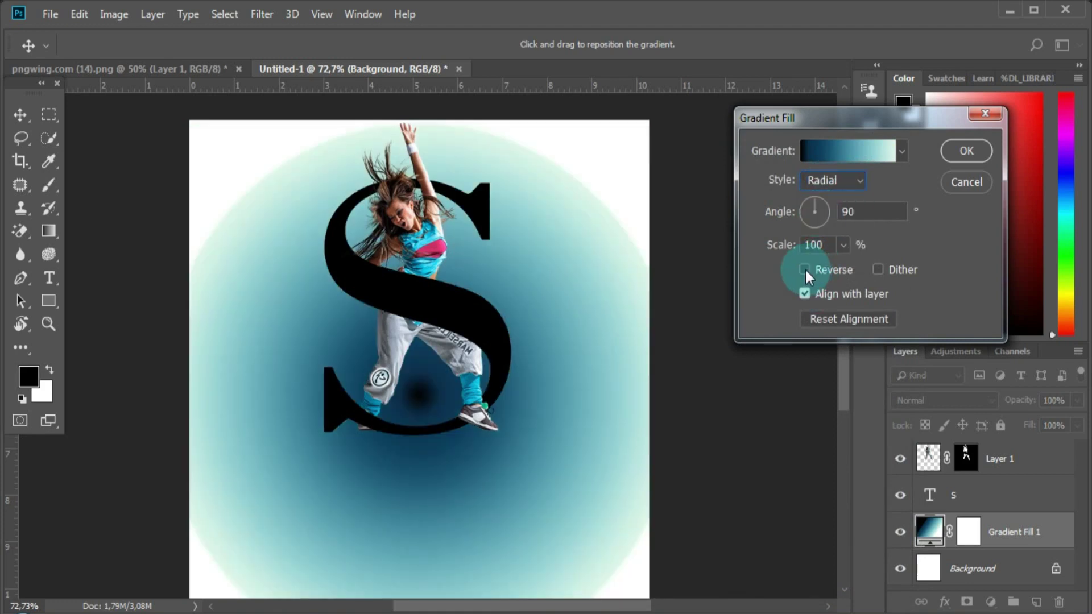
{"action": "left_click", "coordinate": [804, 268]}
{"action": "left_click", "coordinate": [839, 248]}
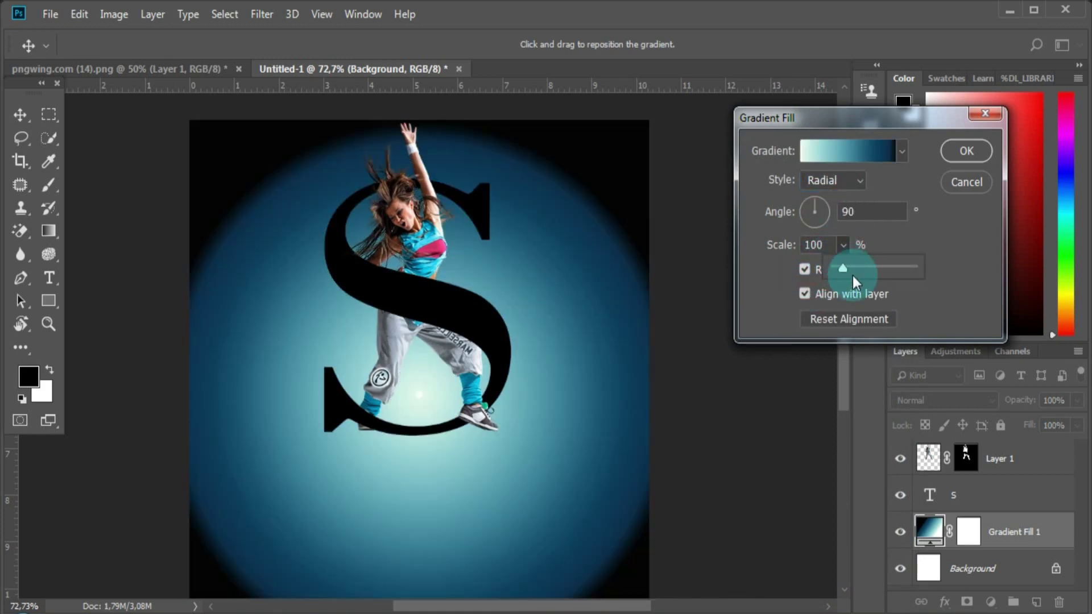
{"action": "left_click", "coordinate": [851, 270]}
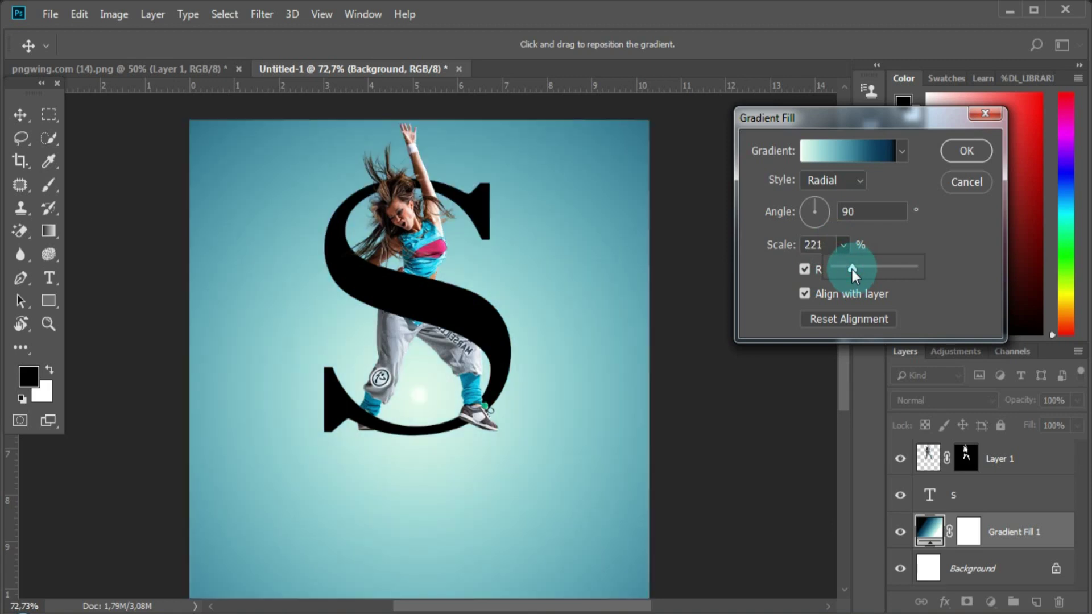
{"action": "left_click", "coordinate": [967, 151]}
{"action": "key", "text": "b"}
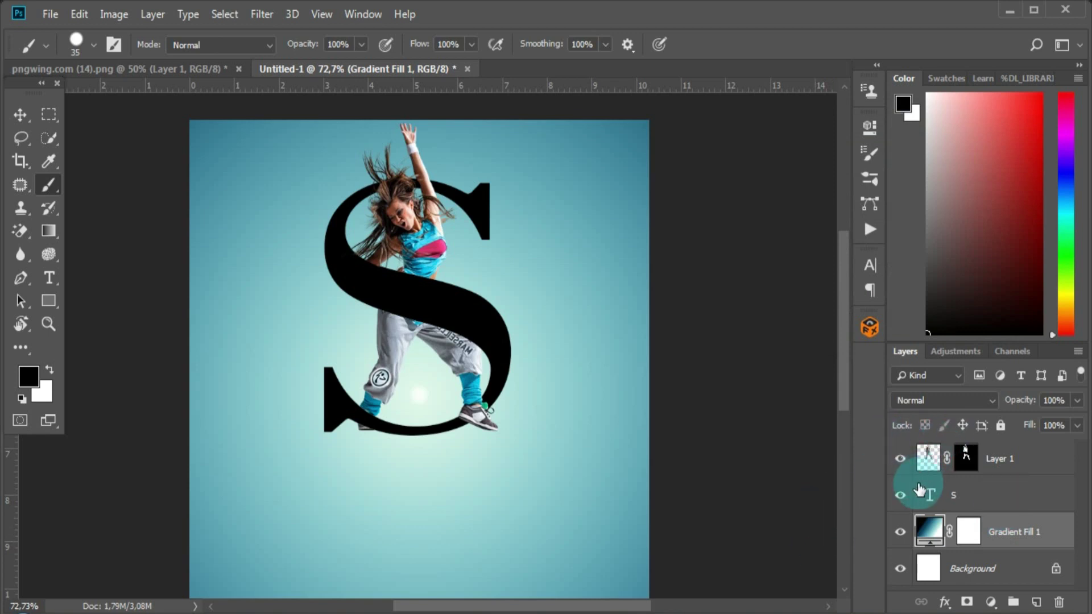
Group the dancer layer and the S text layer together.
{"action": "left_click", "coordinate": [931, 454]}
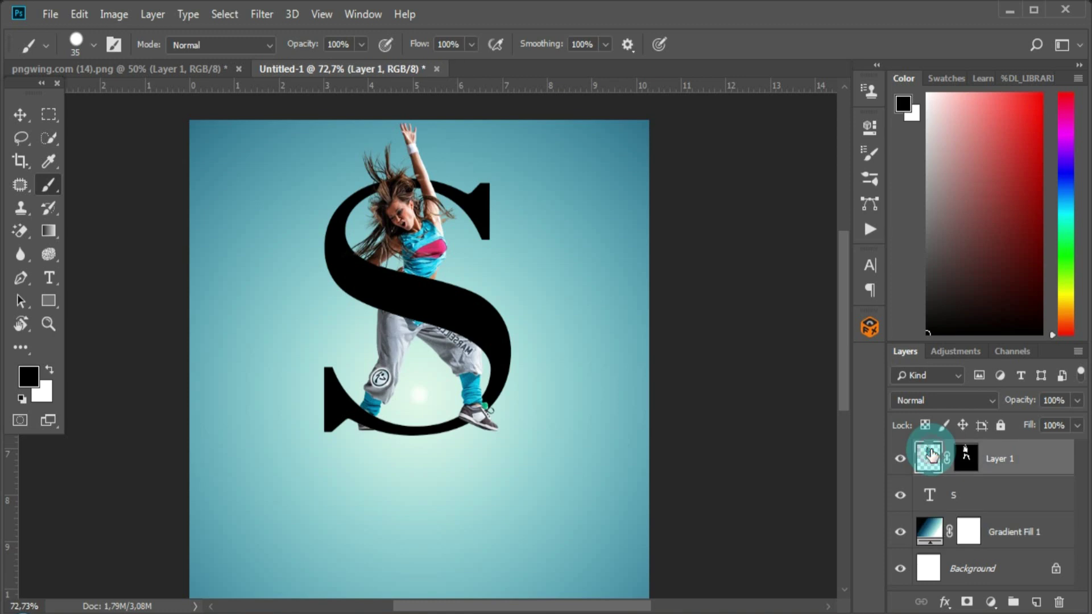
{"action": "left_click", "coordinate": [998, 501], "text": "shift"}
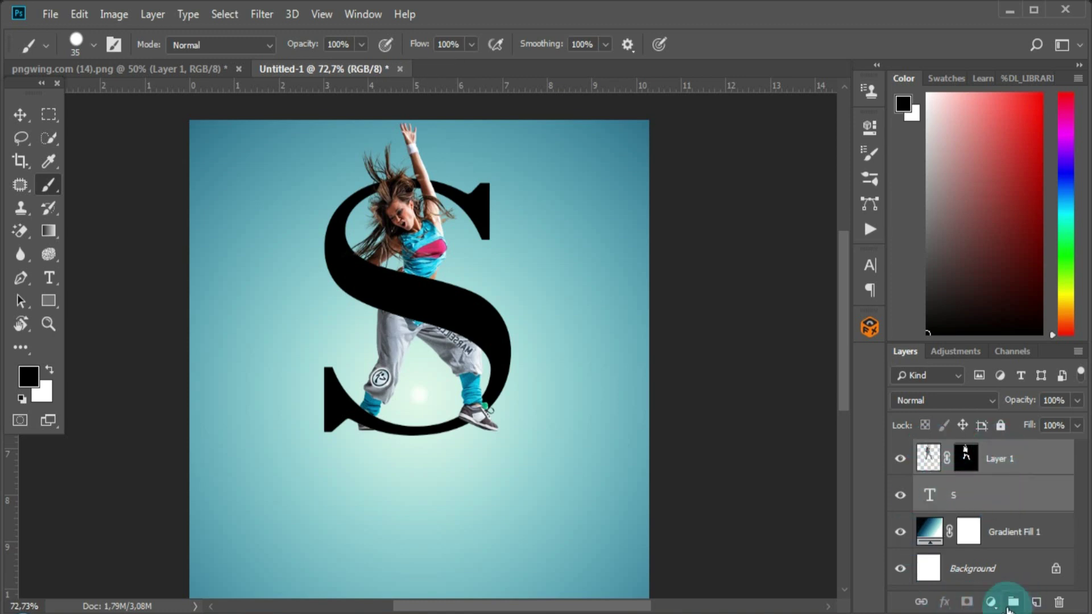
{"action": "left_click", "coordinate": [1014, 603]}
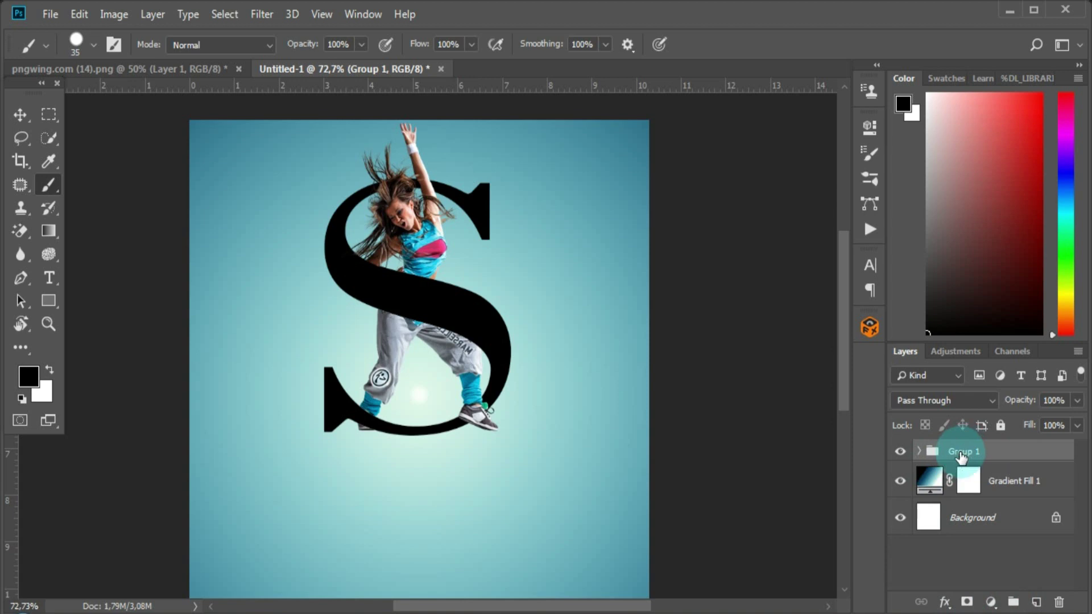
Duplicate the dancer-and-S group and merge the copy into a single layer.
{"action": "key", "text": "ctrl+j"}
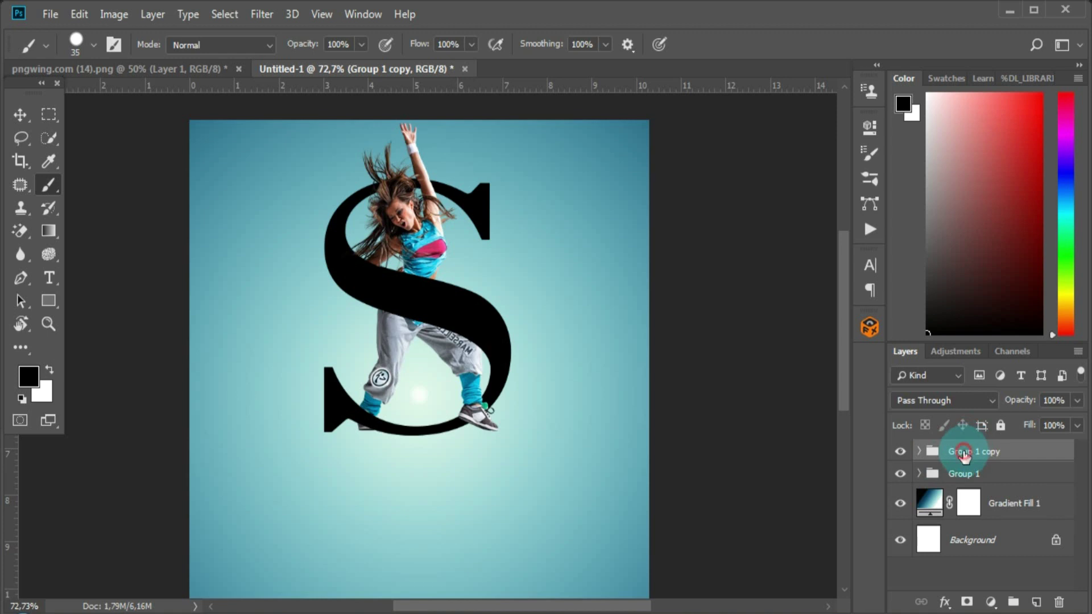
{"action": "right_click", "coordinate": [964, 452]}
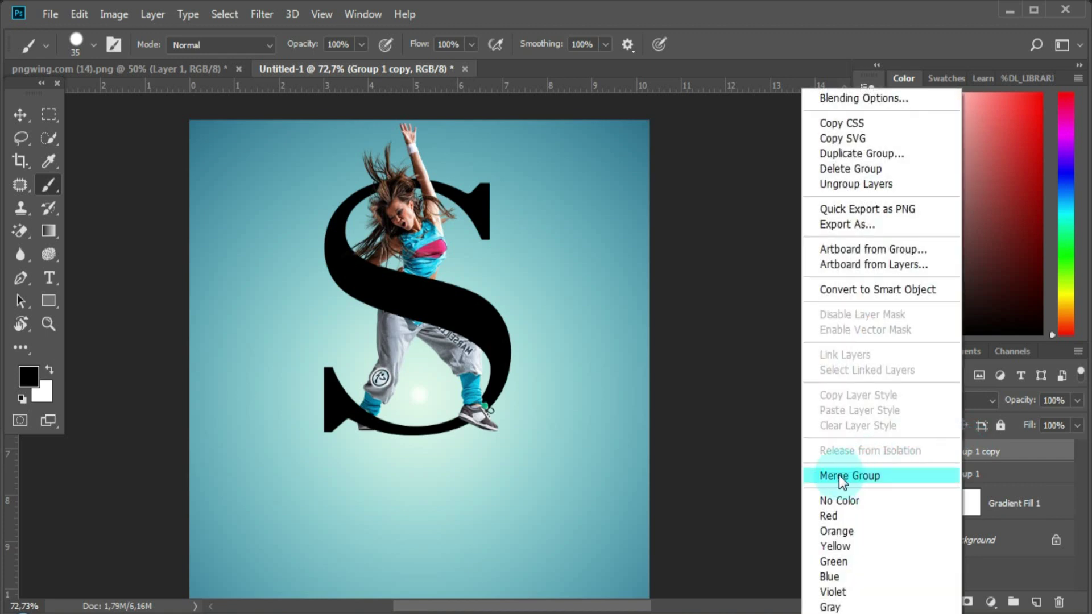
{"action": "left_click", "coordinate": [838, 475]}
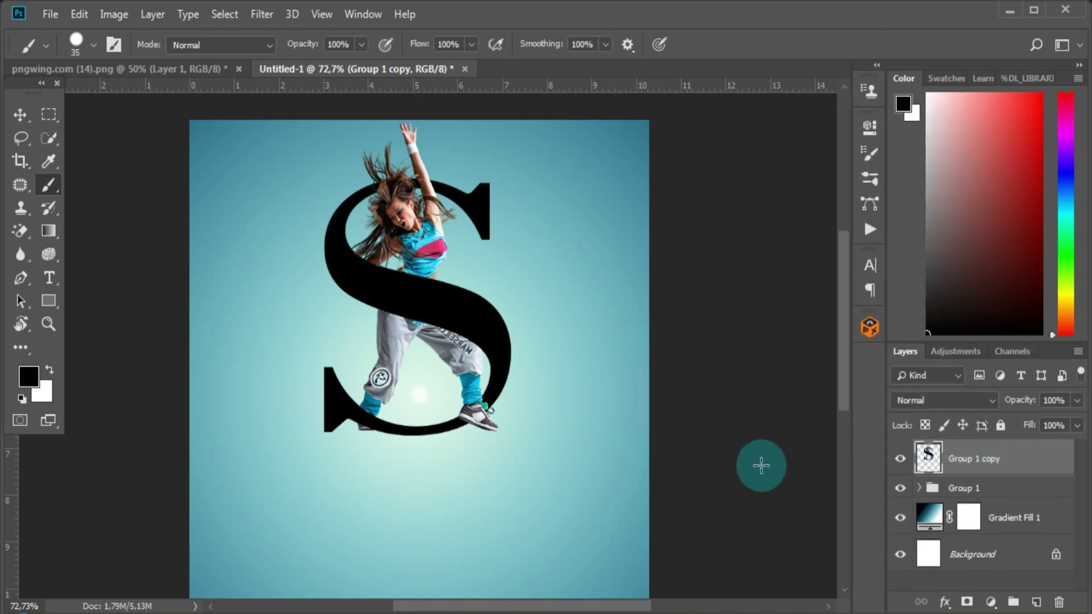
Flip the merged copy vertically and place it directly beneath the original S as a mirrored reflection.
{"action": "left_click", "coordinate": [14, 116]}
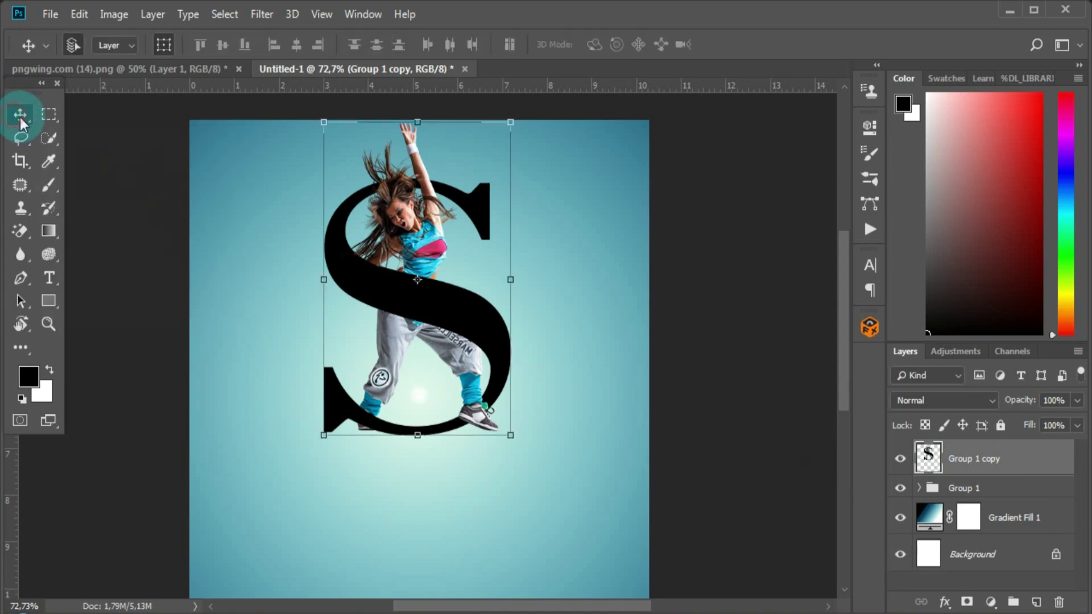
{"action": "right_click", "coordinate": [414, 365]}
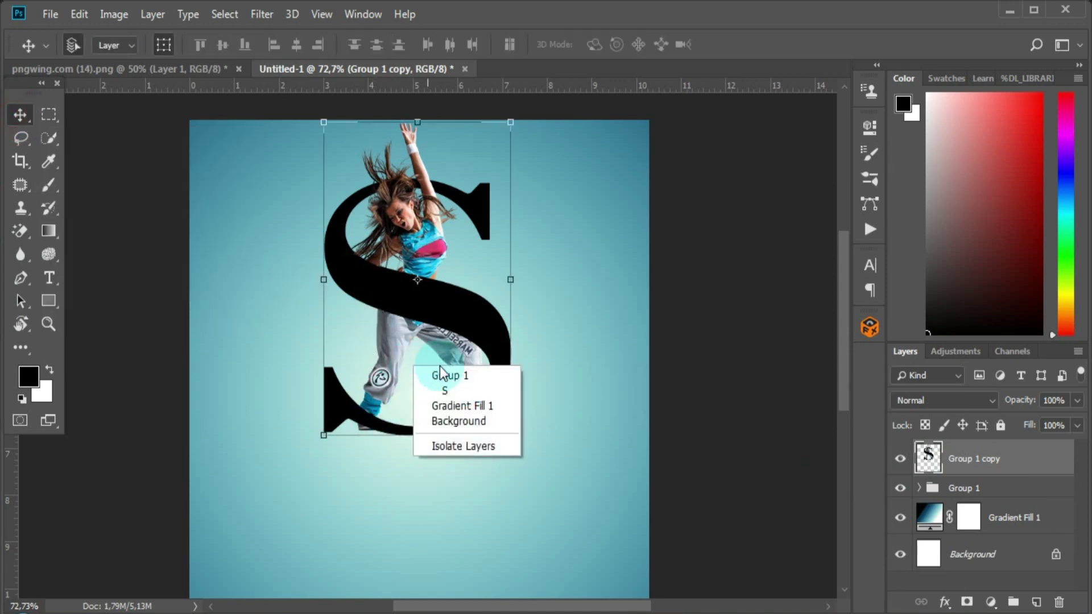
{"action": "left_click", "coordinate": [525, 57]}
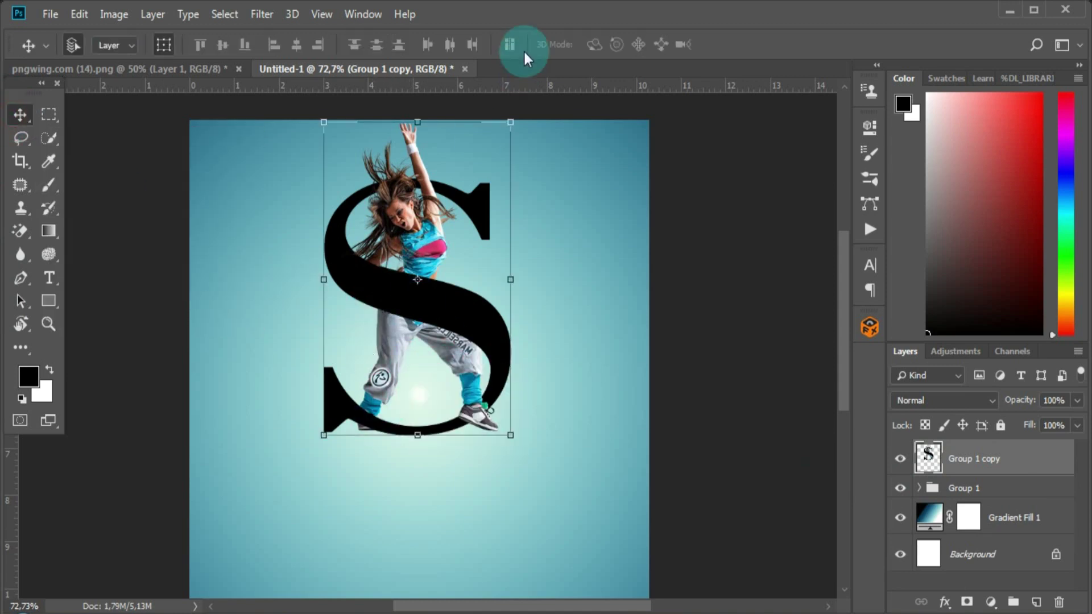
{"action": "left_click", "coordinate": [418, 115]}
{"action": "right_click", "coordinate": [447, 217]}
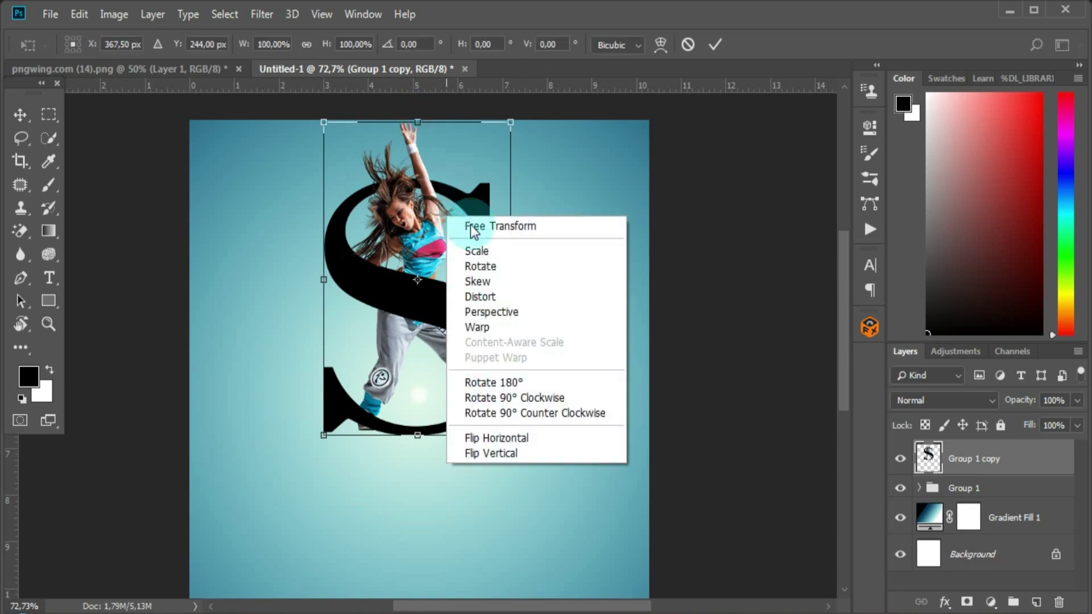
{"action": "left_click", "coordinate": [486, 455]}
{"action": "left_click_drag", "start_coordinate": [458, 281], "coordinate": [464, 562]}
{"action": "scroll", "coordinate": [538, 367], "scroll_direction": "down", "scroll_amount": 2}
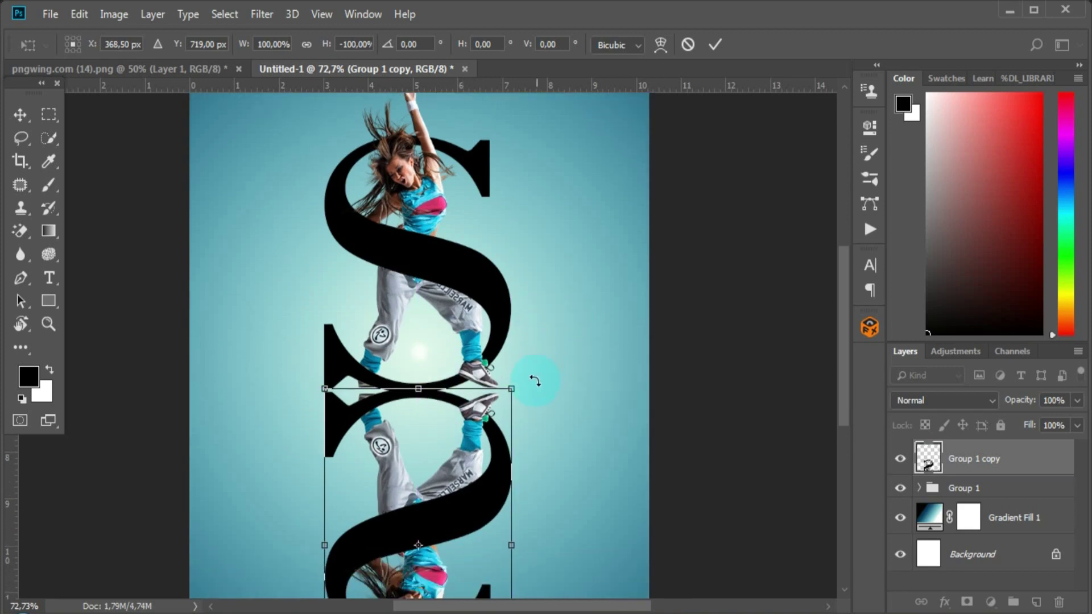
{"action": "left_click_drag", "start_coordinate": [499, 423], "coordinate": [458, 433]}
{"action": "left_click", "coordinate": [715, 44]}
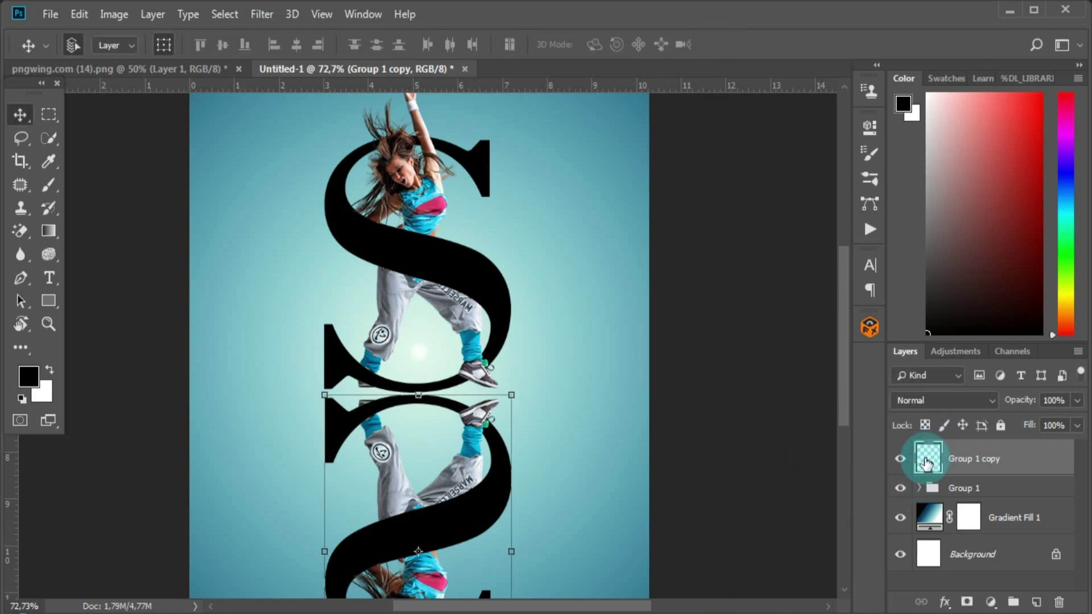
Add a layer mask to the flipped copy and fade the reflection out downward with a linear black-to-white gradient.
{"action": "left_click", "coordinate": [966, 602]}
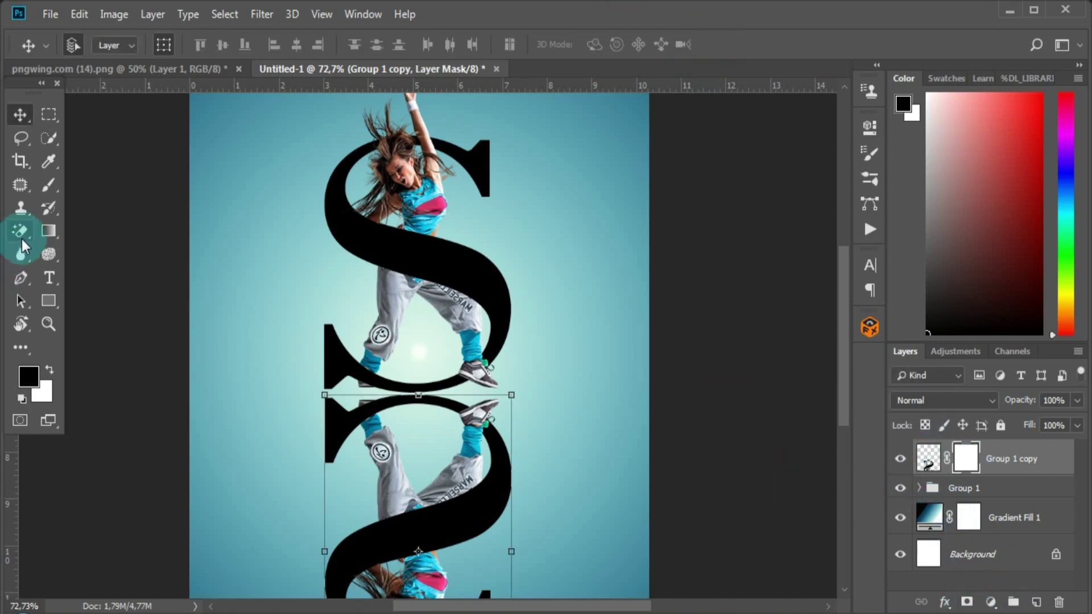
{"action": "left_click", "coordinate": [48, 232]}
{"action": "left_click", "coordinate": [101, 229]}
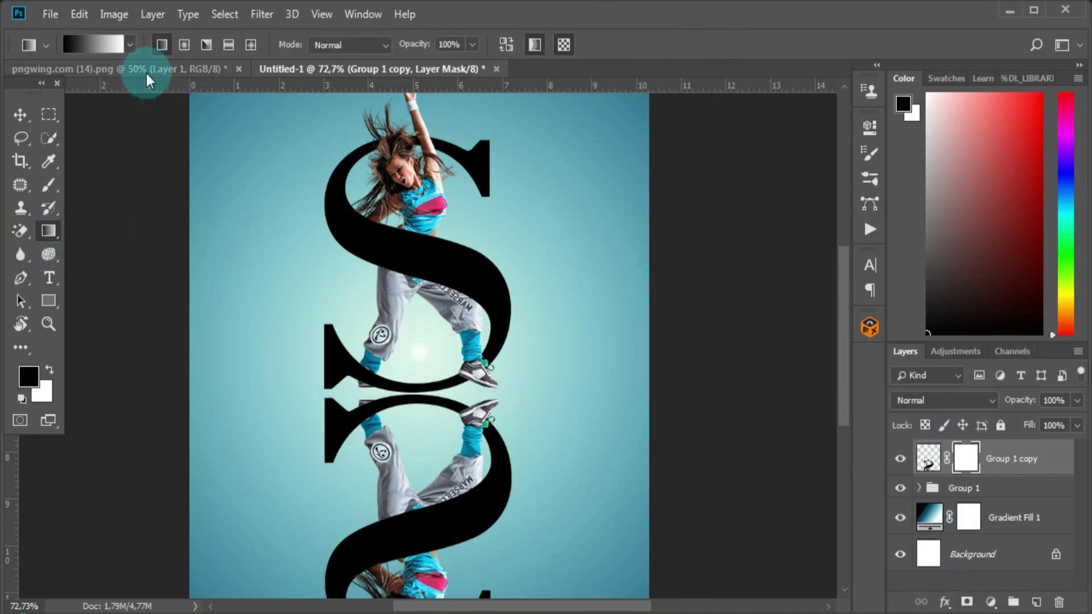
{"action": "left_click", "coordinate": [161, 46]}
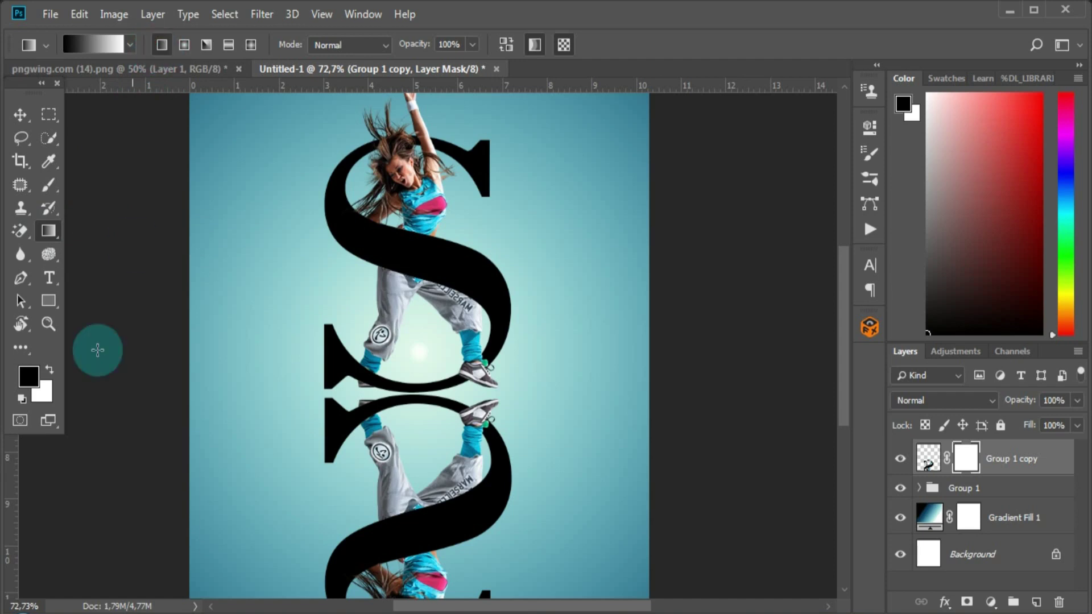
{"action": "scroll", "coordinate": [195, 415], "scroll_direction": "down", "scroll_amount": 2}
{"action": "scroll", "coordinate": [339, 414], "scroll_direction": "down", "scroll_amount": 1}
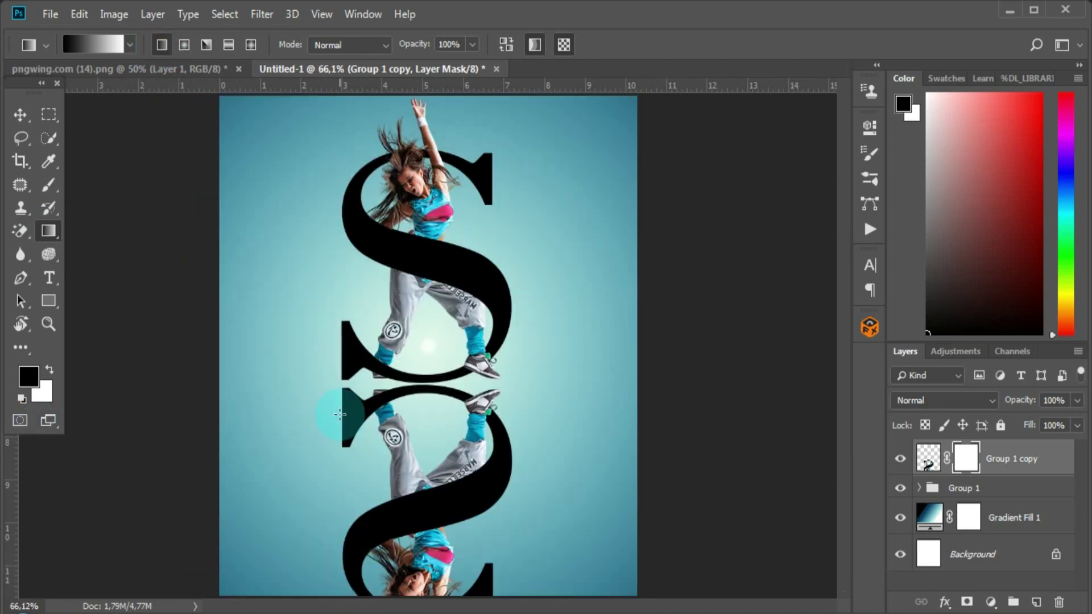
{"action": "scroll", "coordinate": [339, 428], "scroll_direction": "down", "scroll_amount": 1}
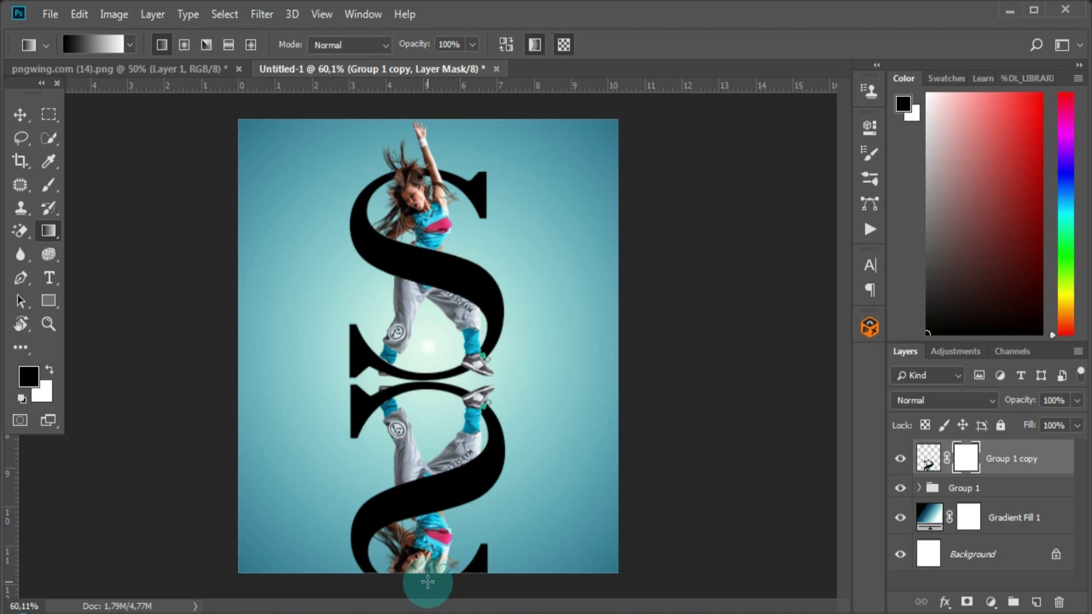
{"action": "left_click_drag", "start_coordinate": [422, 546], "coordinate": [421, 287]}
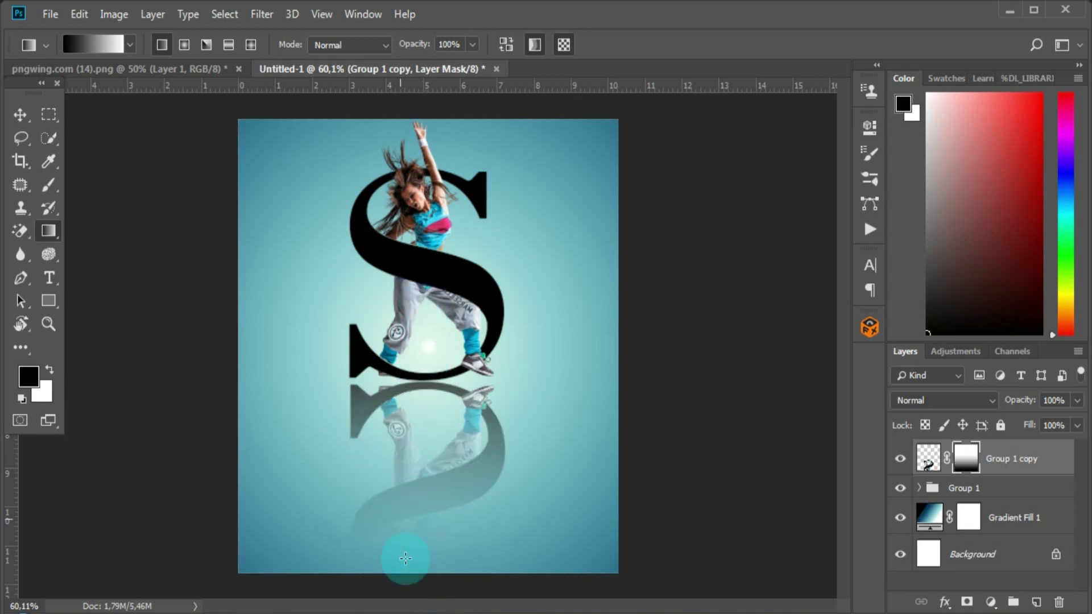
{"action": "left_click_drag", "start_coordinate": [428, 513], "coordinate": [428, 314]}
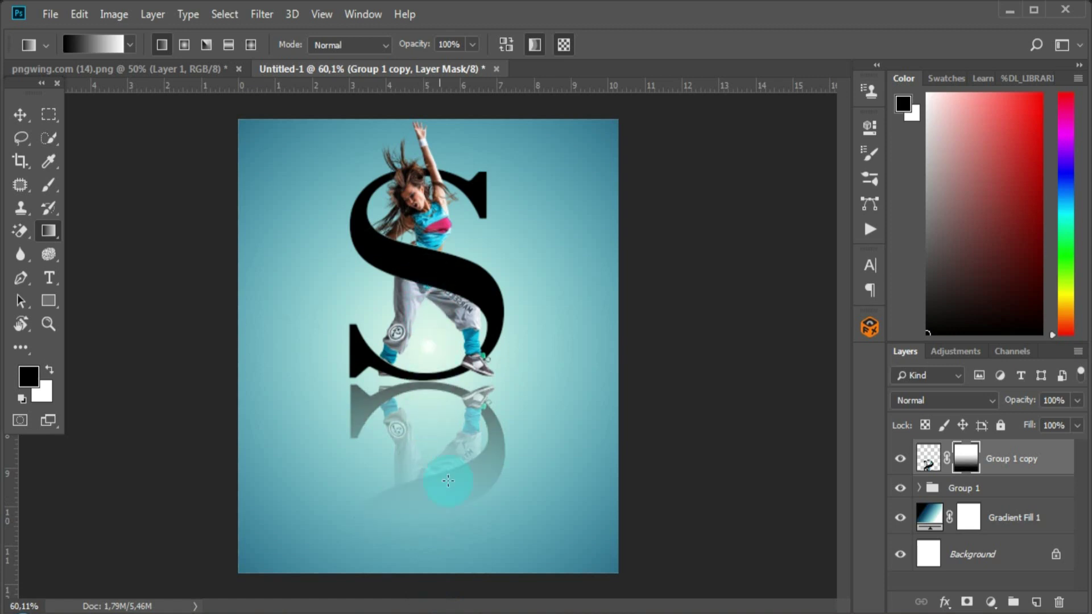
{"action": "left_click_drag", "start_coordinate": [424, 484], "coordinate": [424, 260]}
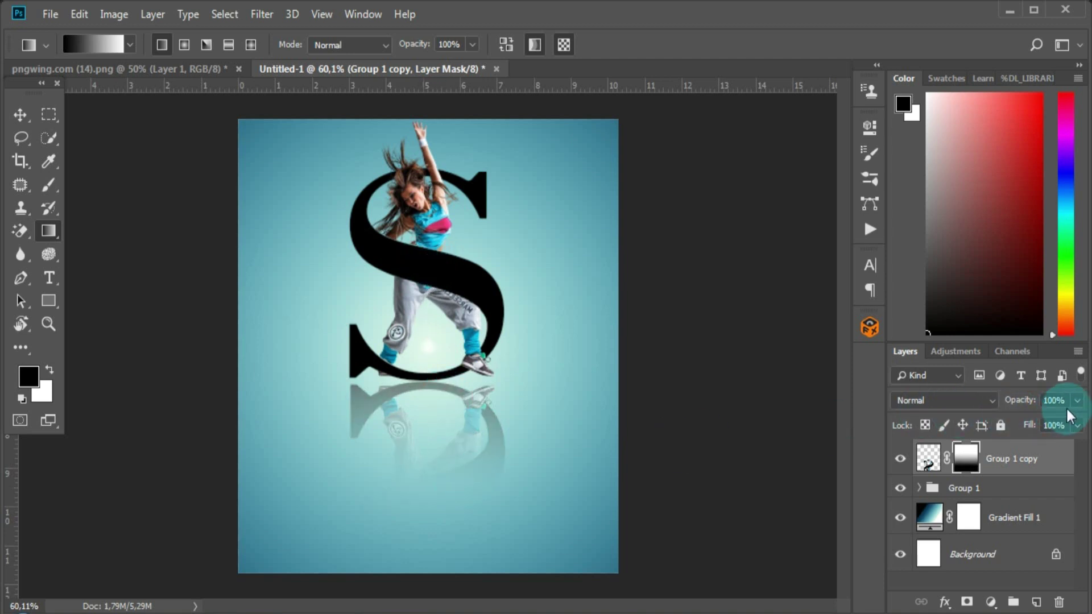
Lower the reflection layer's opacity to 38% and target the layer's image instead of its mask.
{"action": "left_click_drag", "start_coordinate": [1076, 401], "coordinate": [1050, 422]}
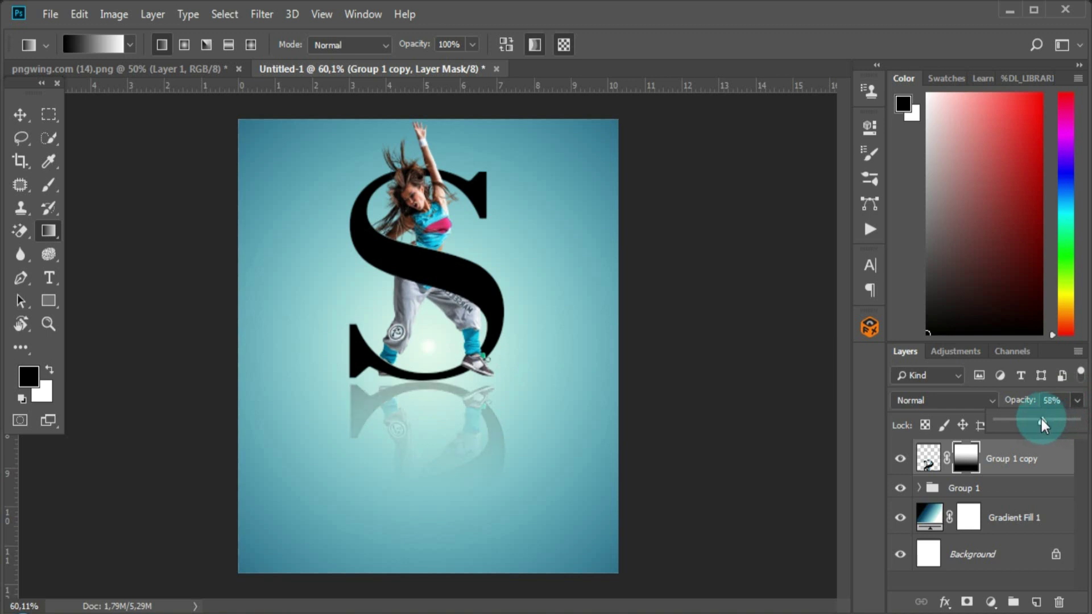
{"action": "left_click_drag", "start_coordinate": [1035, 426], "coordinate": [1032, 428]}
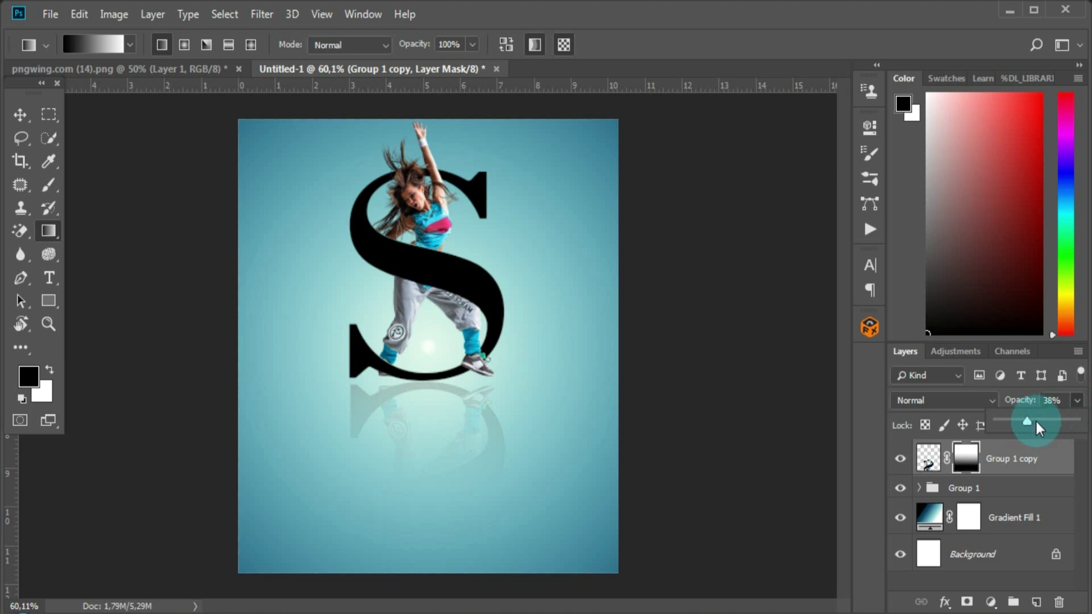
{"action": "left_click", "coordinate": [1045, 463]}
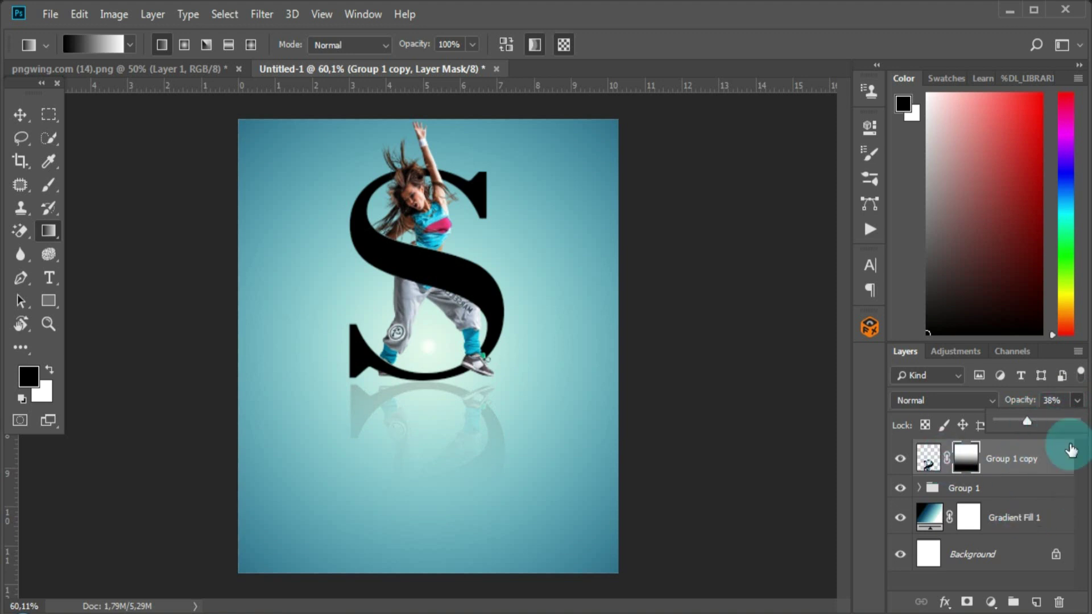
{"action": "key", "text": "ctrl+2"}
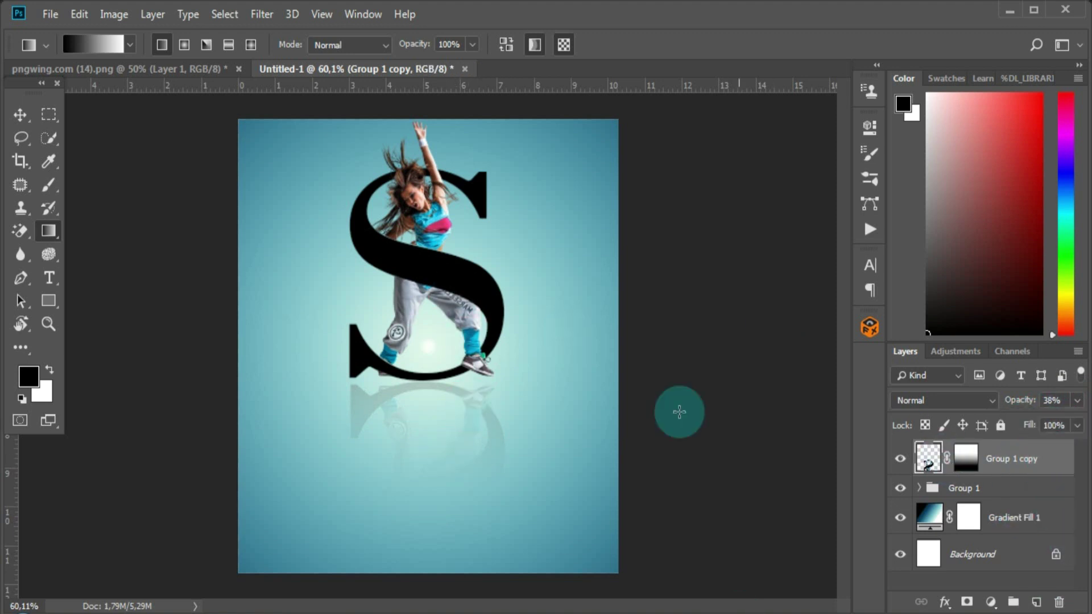